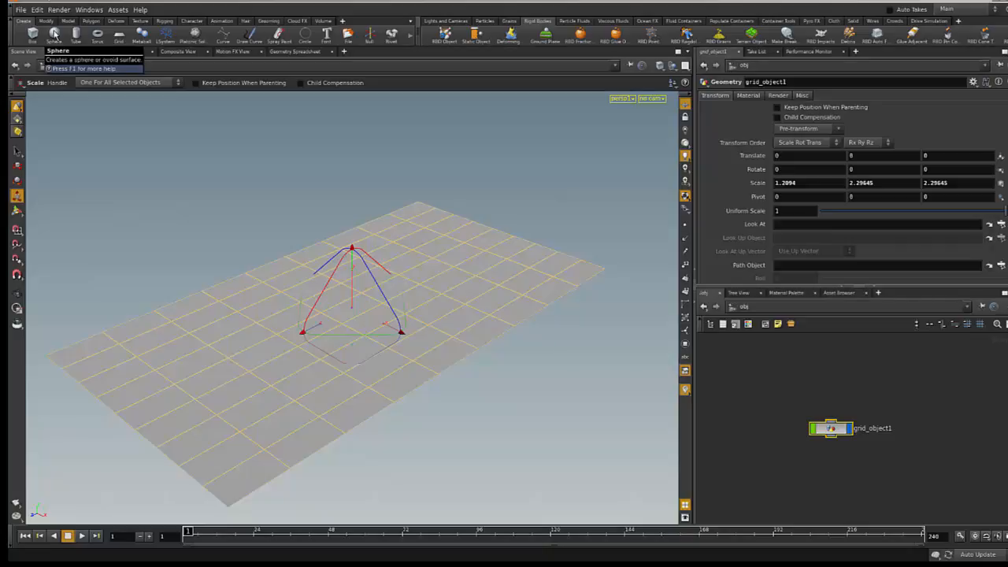
# Step: Create a sphere at the scene origin and raise it to about 1.4 in Y above the grid
pyautogui.click(54, 35)
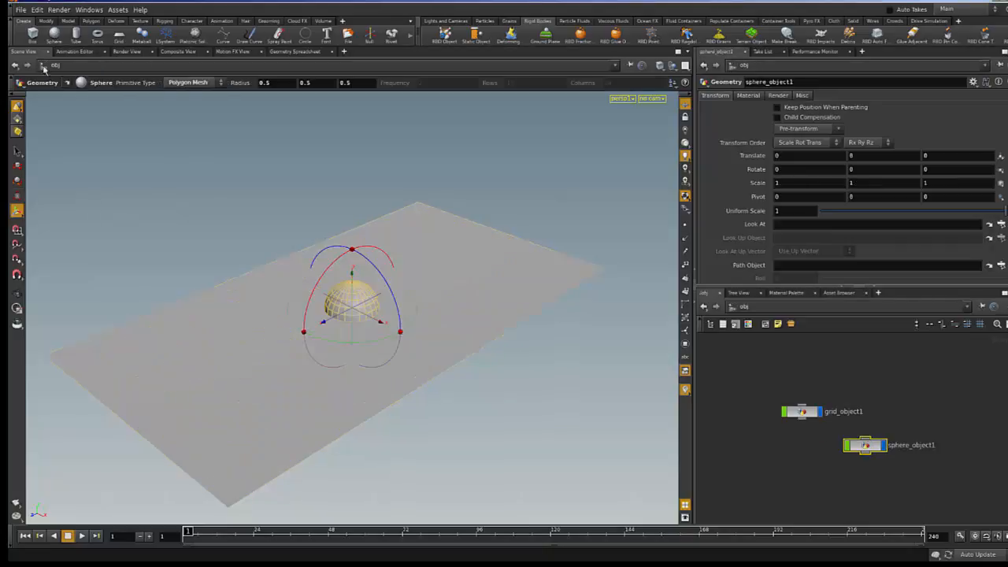
pyautogui.moveTo(352, 273); pyautogui.dragTo(344, 200)
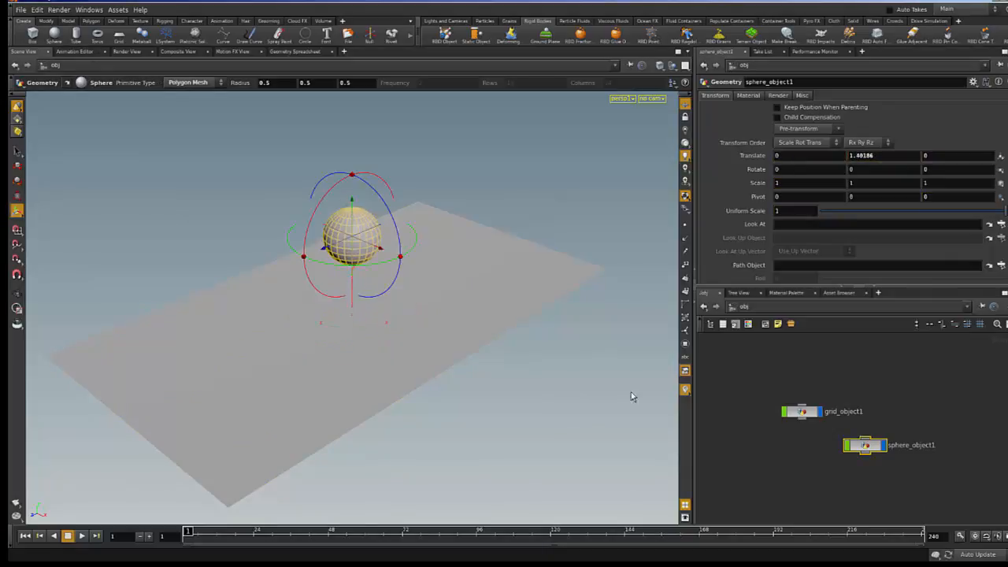
pyautogui.click(794, 415)
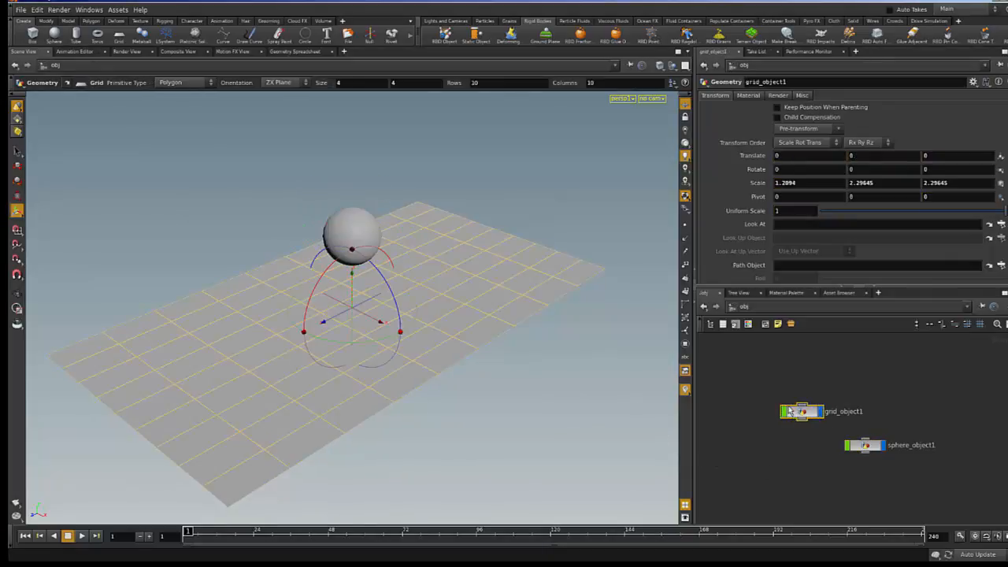
pyautogui.press('Delete')
pyautogui.hotkey('ctrl', 'z')
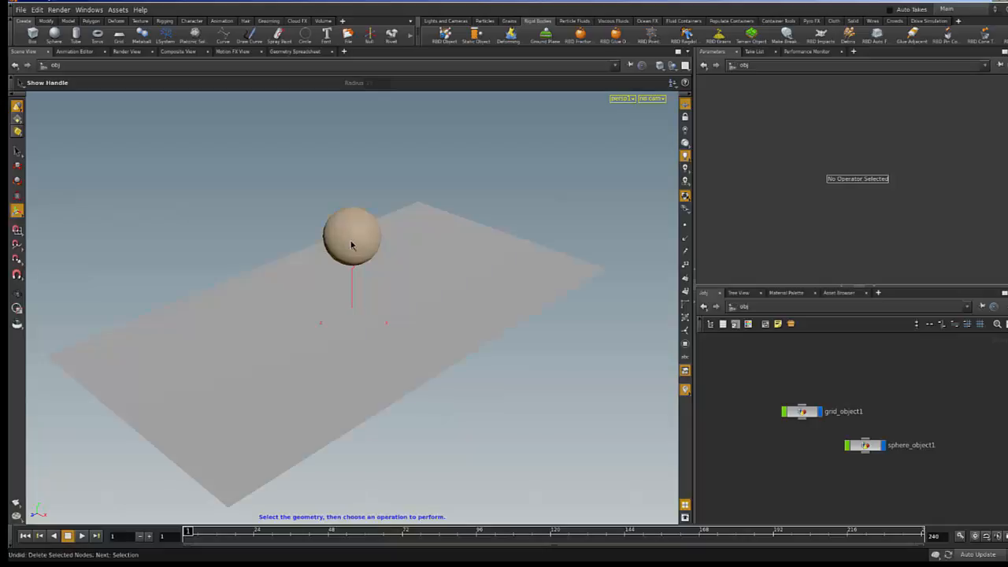
# Step: Select the sphere and raise it to about 4.35 in Y above the grid
pyautogui.click(352, 246)
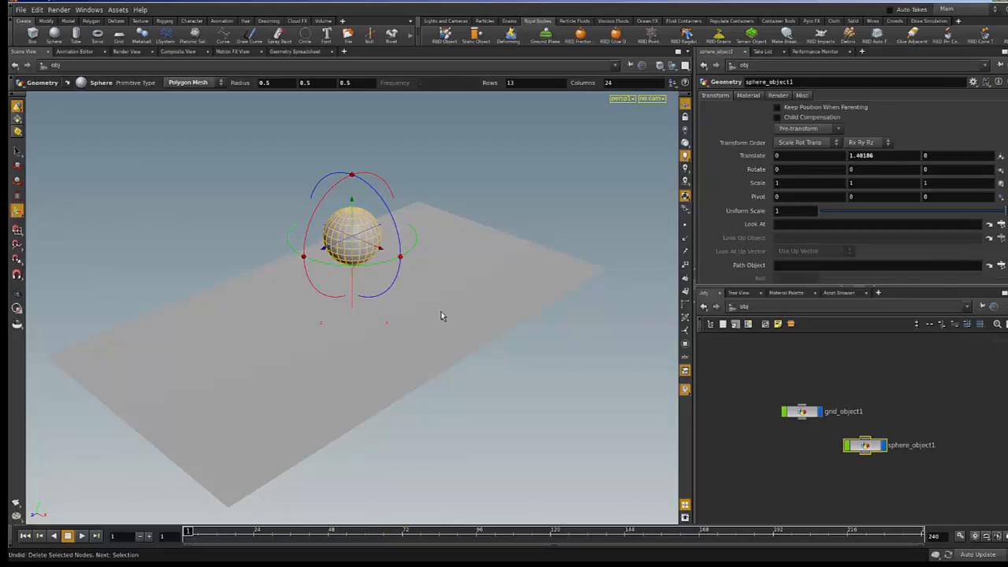
pyautogui.press('Escape')
pyautogui.moveTo(441, 292); pyautogui.dragTo(437, 268)
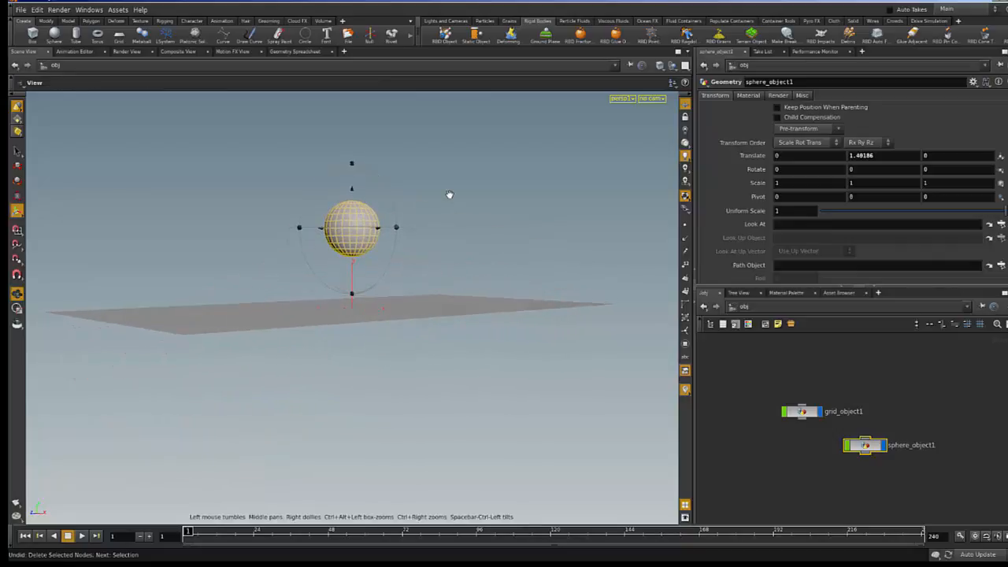
pyautogui.moveTo(459, 205); pyautogui.dragTo(460, 316)
pyautogui.press('Return')
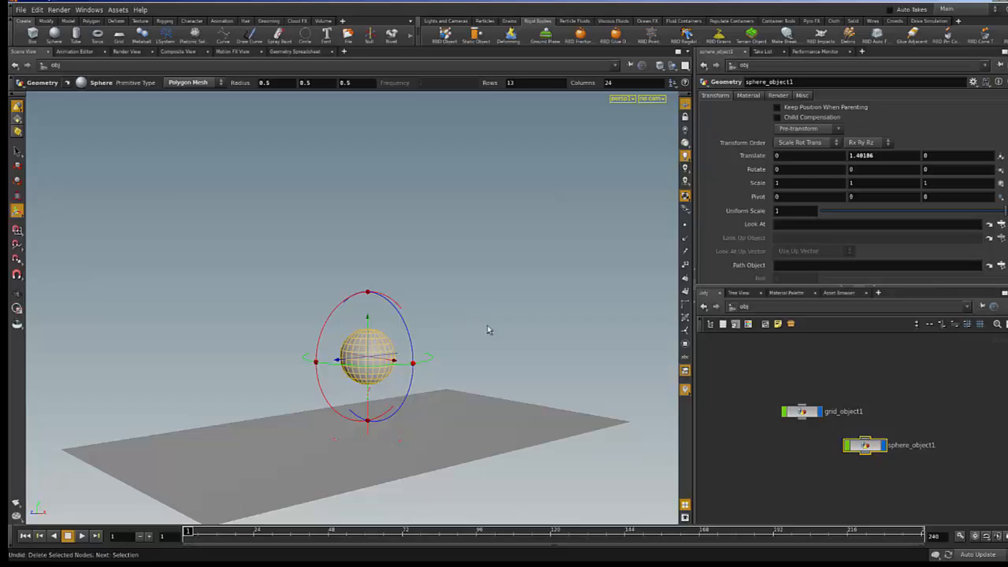
pyautogui.moveTo(368, 320); pyautogui.dragTo(361, 151)
pyautogui.press('r')
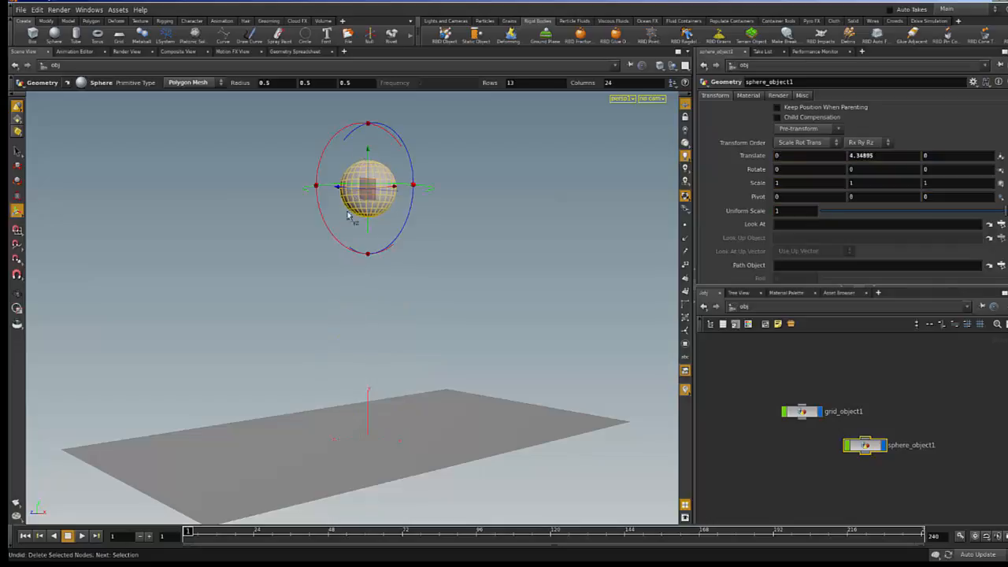
# Step: Try to animate the sphere falling by lowering it to about 0.28 in Y at frame 71, play it back and rewind
pyautogui.click(960, 536)
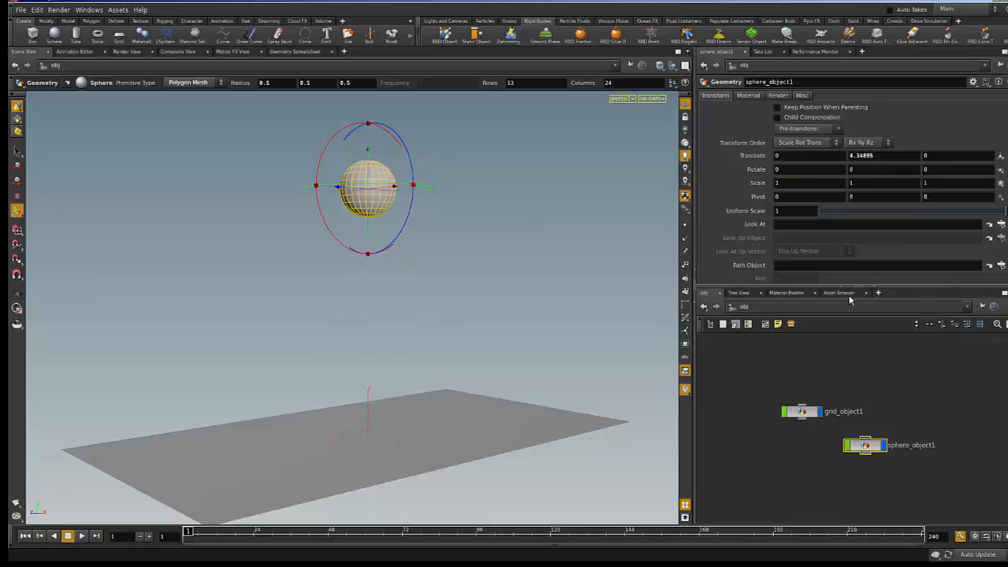
pyautogui.moveTo(188, 532); pyautogui.dragTo(400, 533)
pyautogui.moveTo(368, 152); pyautogui.dragTo(385, 391)
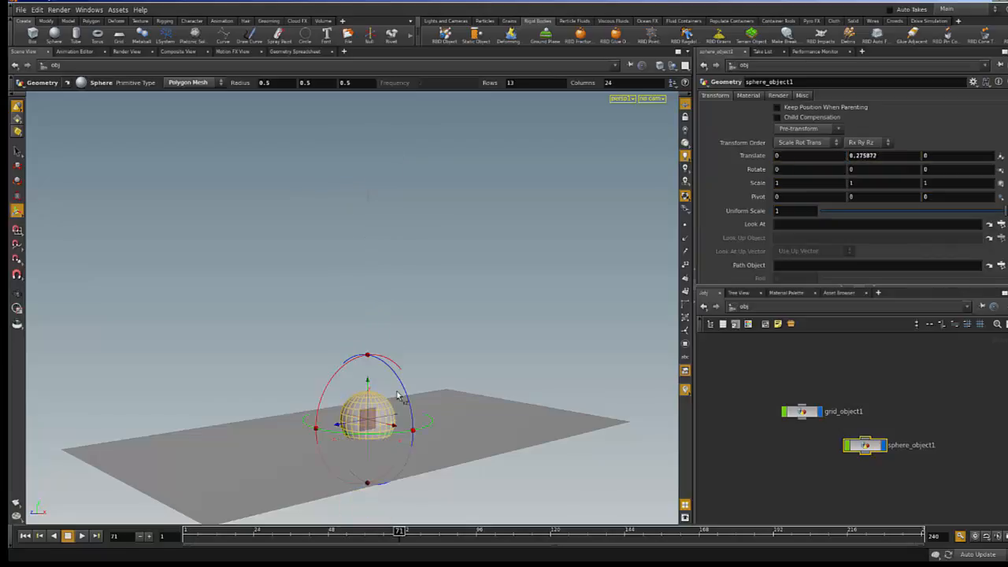
pyautogui.click(82, 536)
pyautogui.click(68, 537)
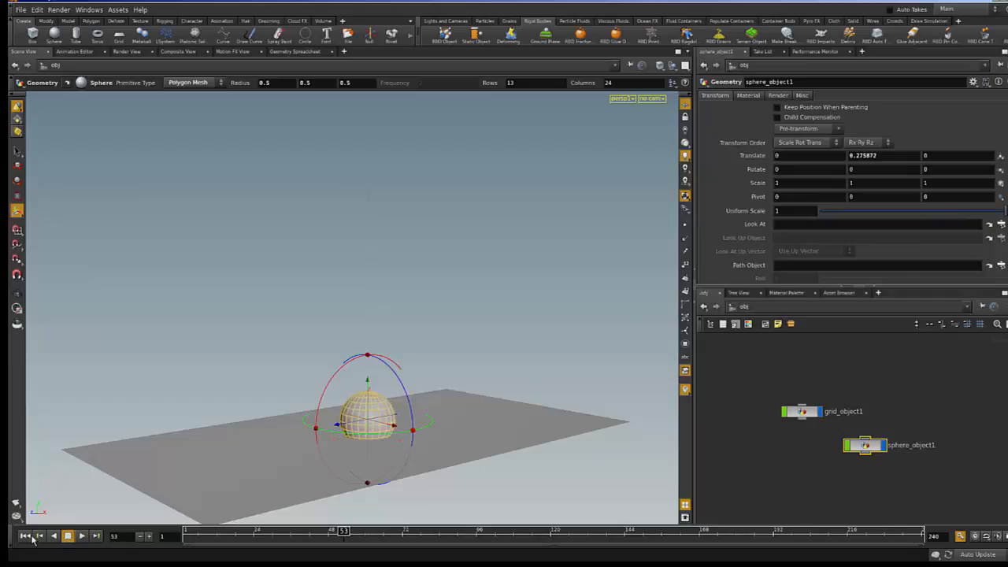
pyautogui.click(25, 535)
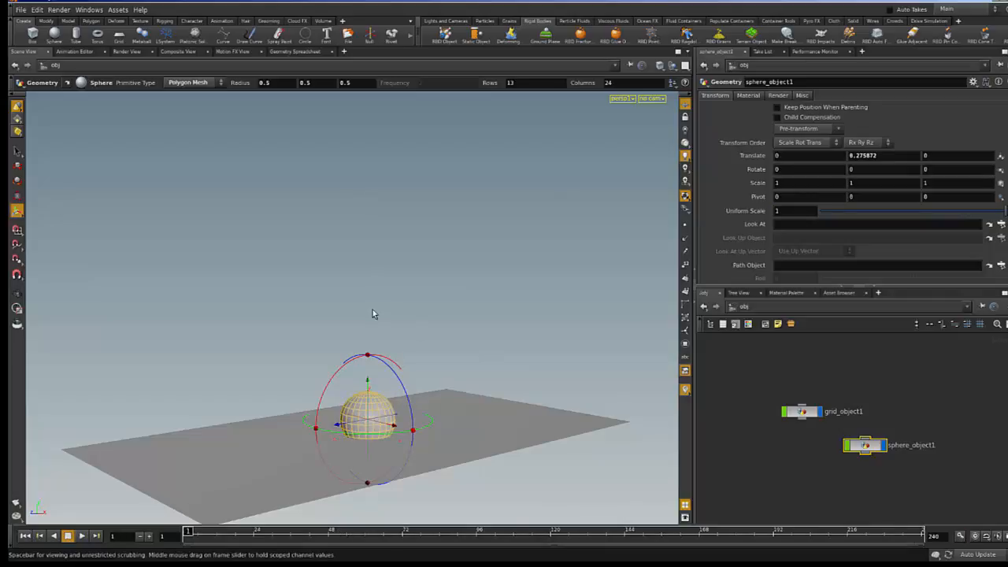
# Step: Raise the sphere back above the grid to about 4.12 in Y at frame 1
pyautogui.moveTo(373, 380); pyautogui.dragTo(371, 356)
pyautogui.press('r')
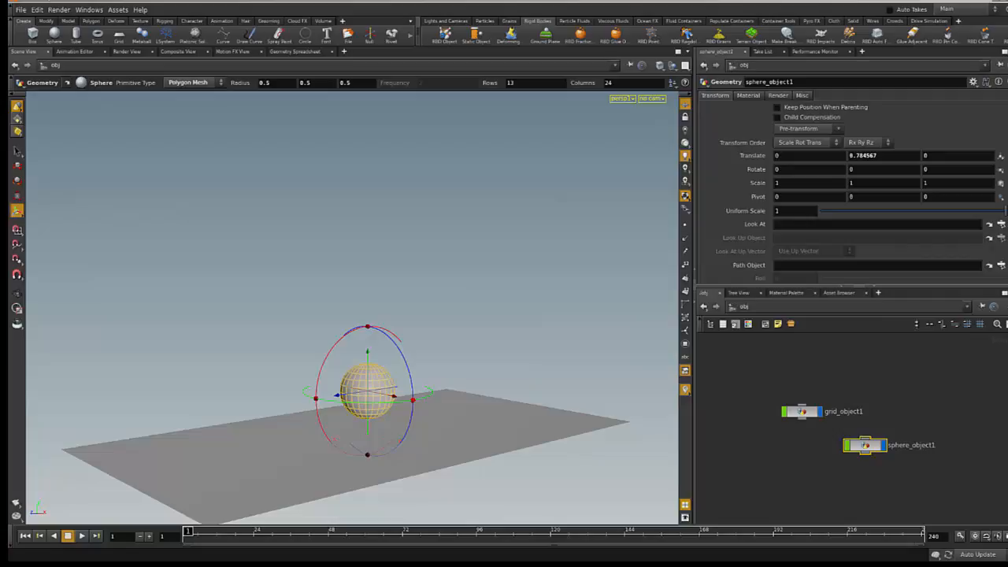
pyautogui.moveTo(368, 352); pyautogui.dragTo(368, 162)
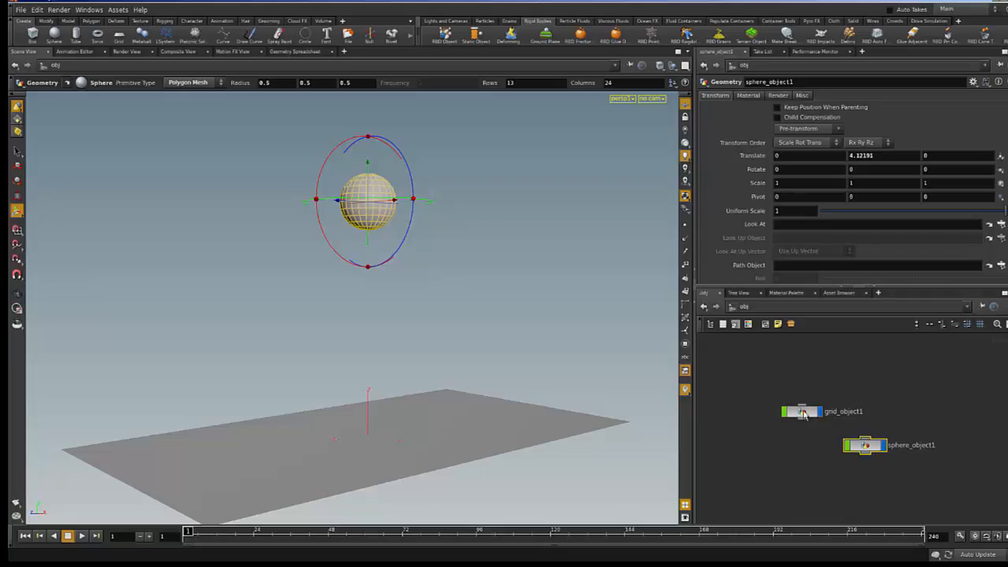
# Step: Convert the sphere into an RBD rigid body object, placing the sphere and DOP network nodes on opposite sides of the grid node
pyautogui.moveTo(877, 446); pyautogui.dragTo(751, 391)
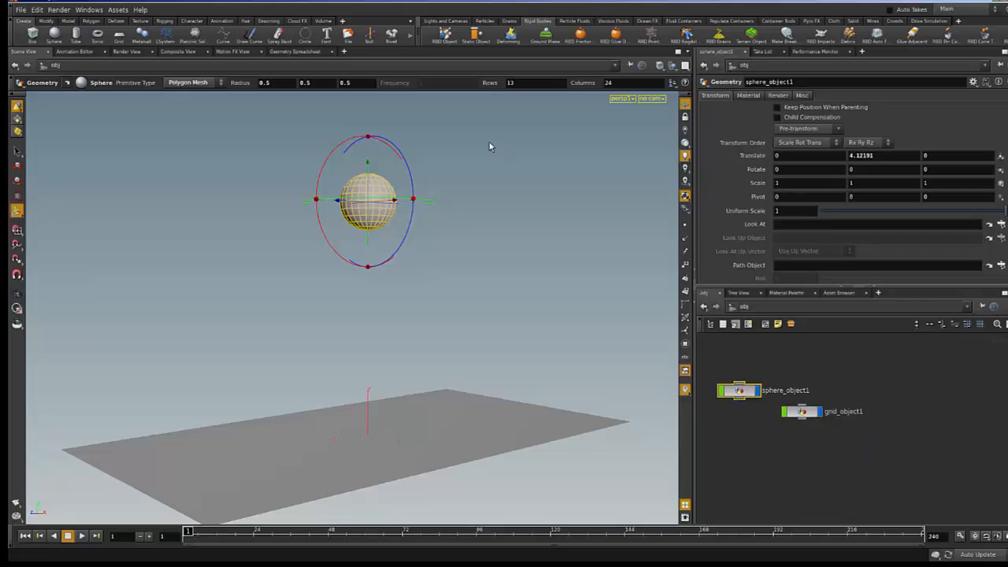
pyautogui.click(512, 21)
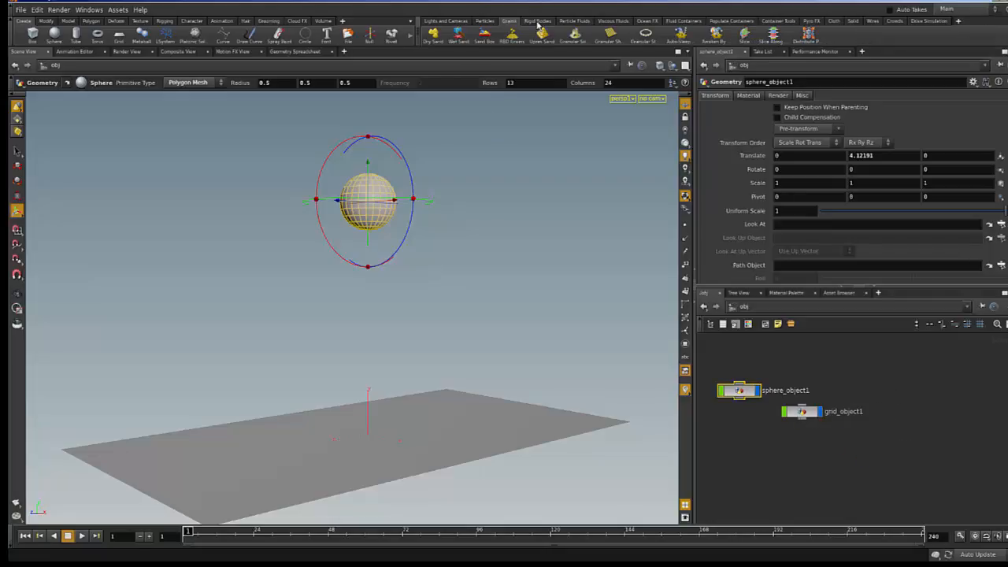
pyautogui.click(538, 22)
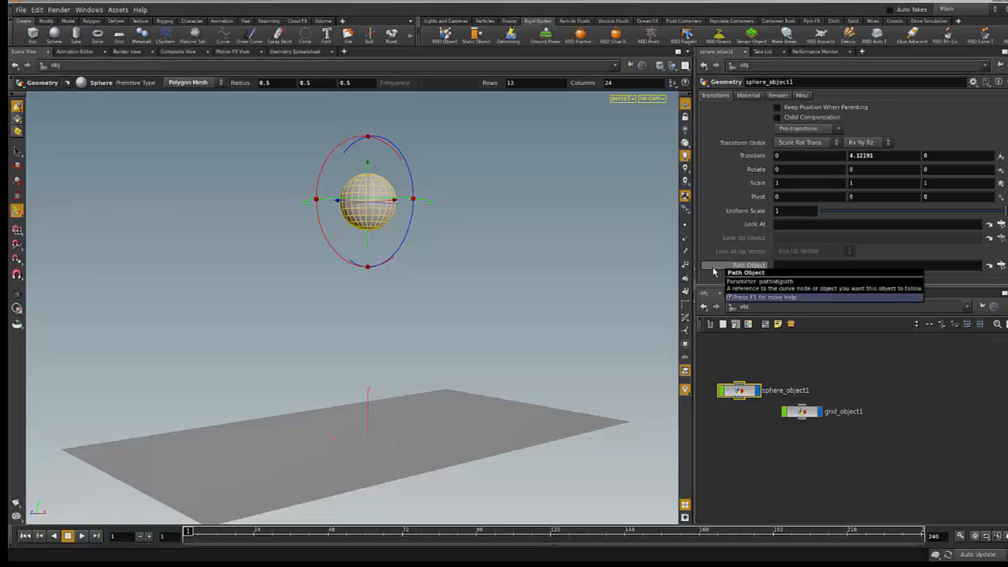
pyautogui.click(443, 38)
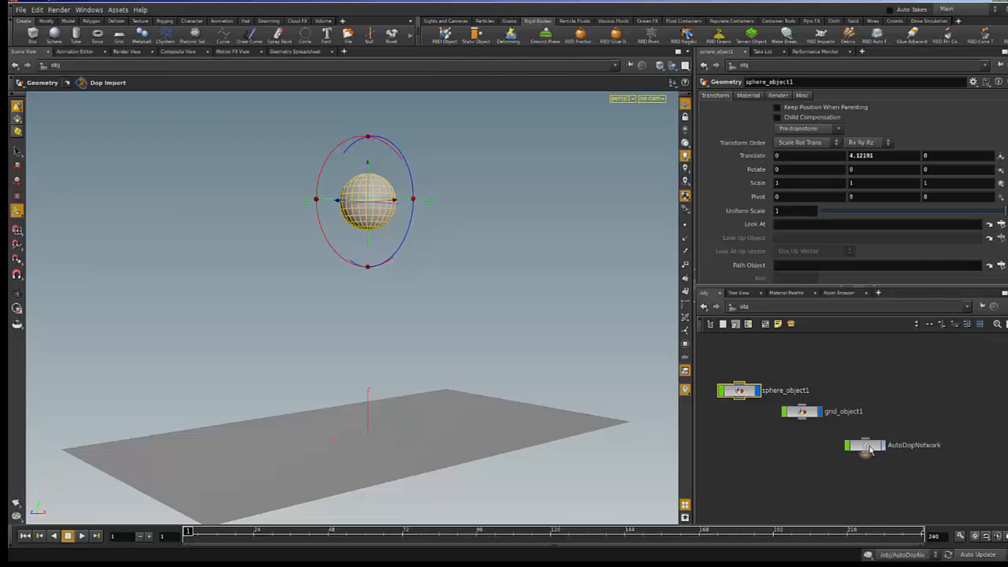
pyautogui.moveTo(869, 455); pyautogui.dragTo(905, 383)
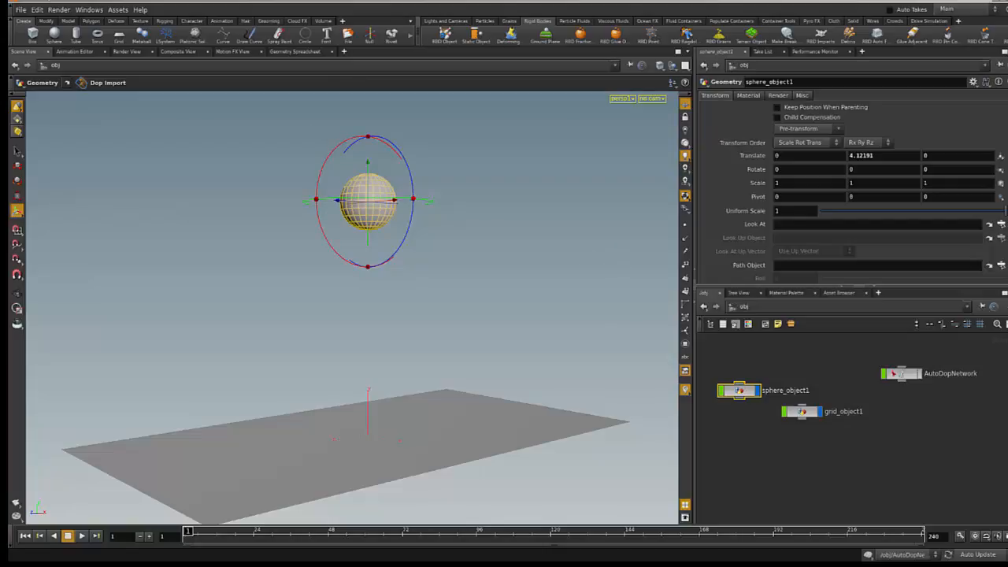
# Step: Open the DOP network in an enlarged network view and move its two merge nodes aside from the main node chain
pyautogui.doubleClick(894, 375)
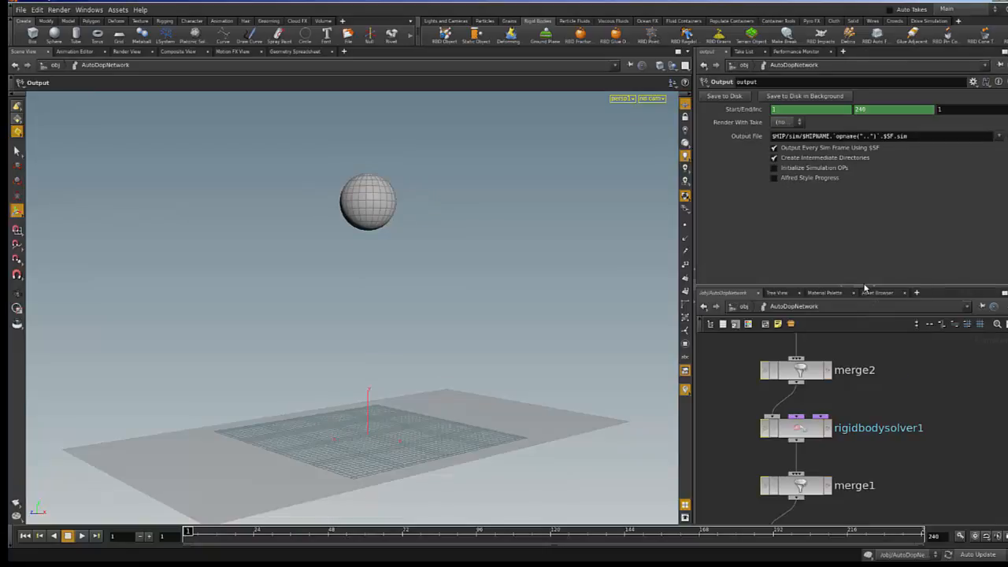
pyautogui.moveTo(862, 289); pyautogui.dragTo(866, 175)
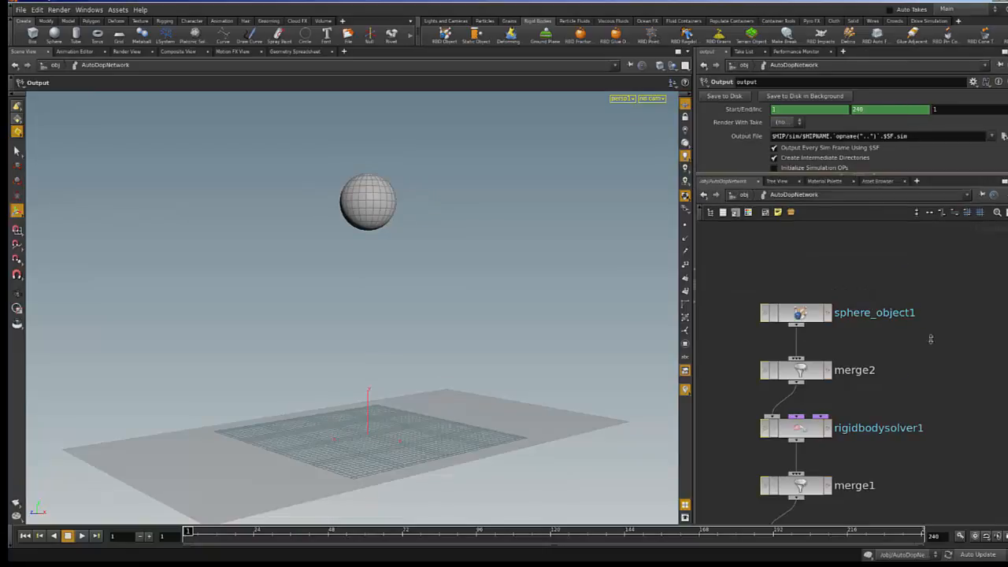
pyautogui.scroll(-4, 929, 370)
pyautogui.moveTo(930, 370); pyautogui.dragTo(881, 293, button='middle')
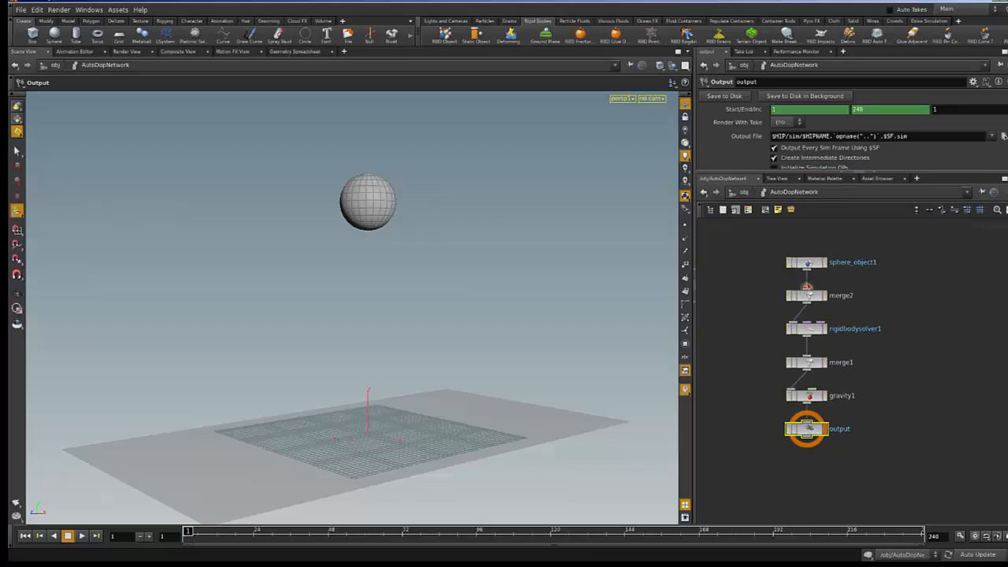
pyautogui.moveTo(819, 299); pyautogui.dragTo(736, 300)
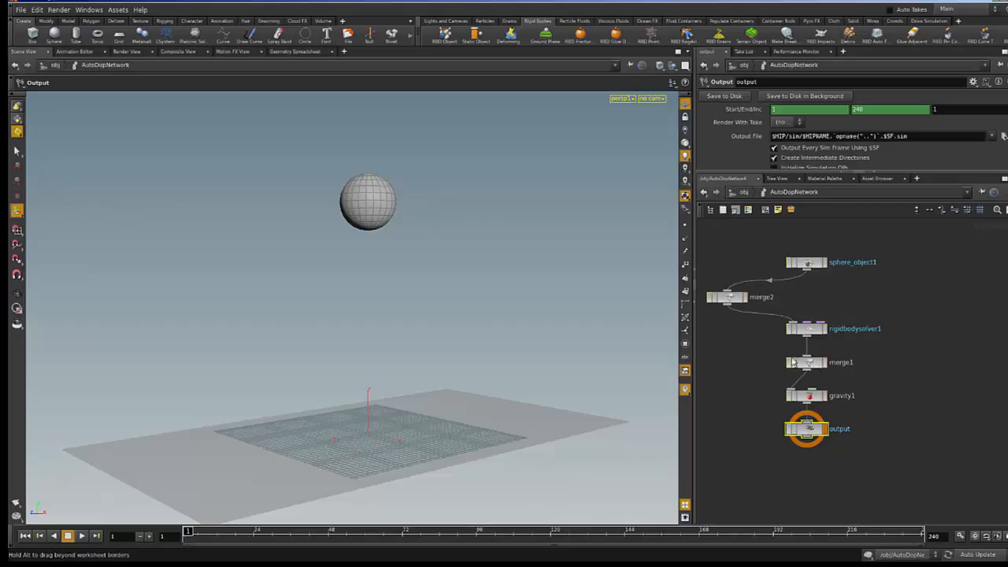
pyautogui.moveTo(815, 363); pyautogui.dragTo(738, 359)
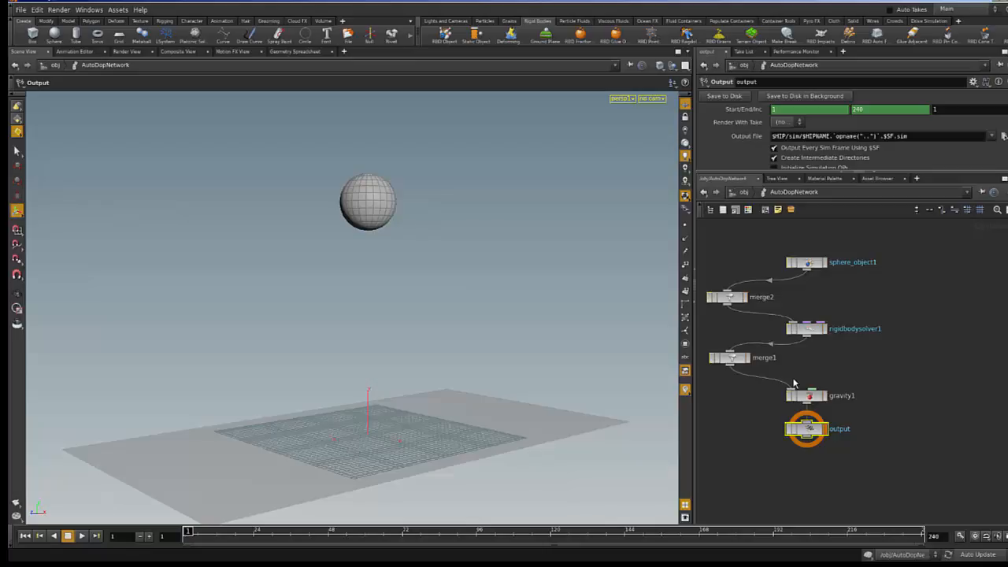
# Step: Return to the object level, play the sphere's rigid body simulation and rewind to frame 1
pyautogui.press('u')
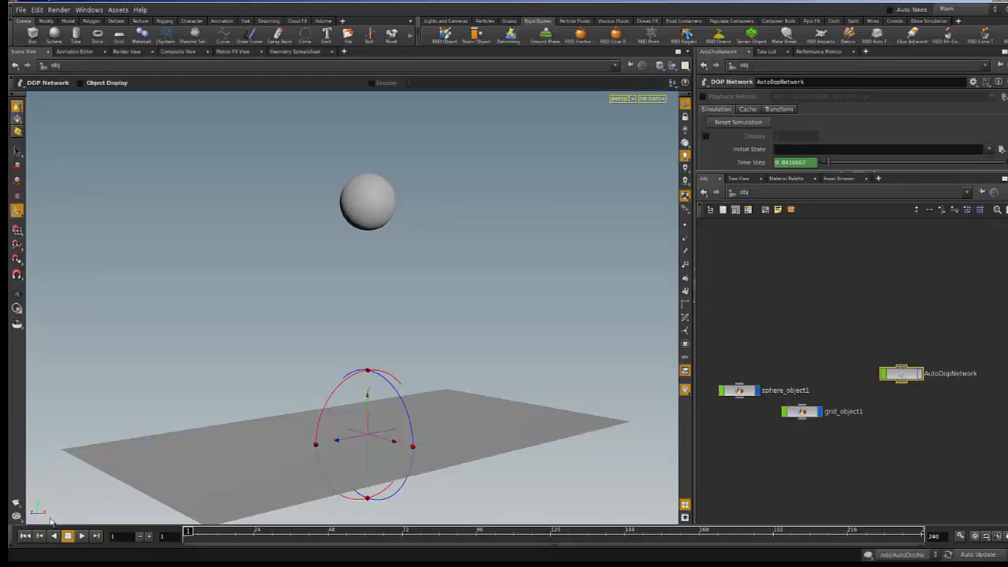
pyautogui.click(82, 536)
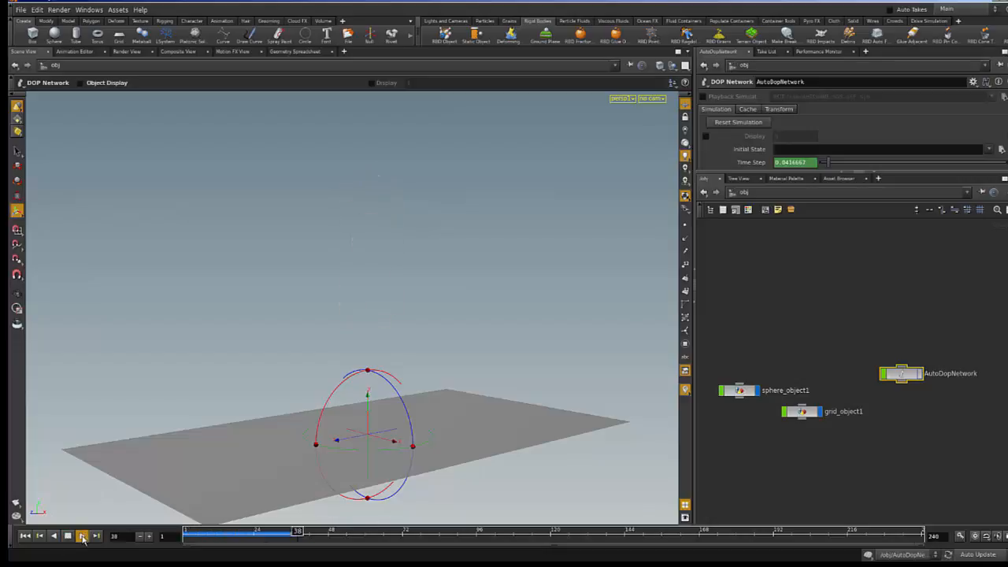
pyautogui.click(68, 536)
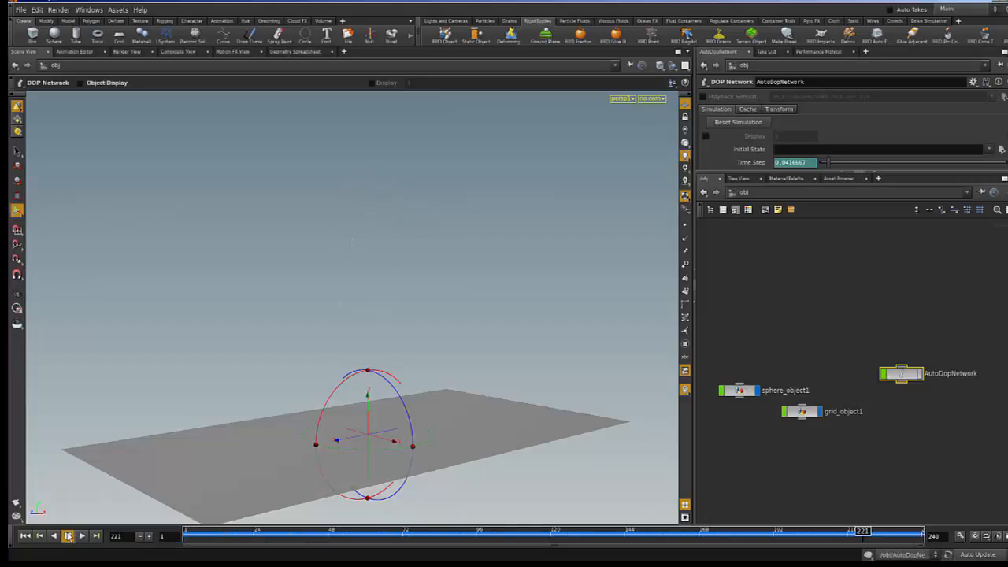
pyautogui.click(24, 536)
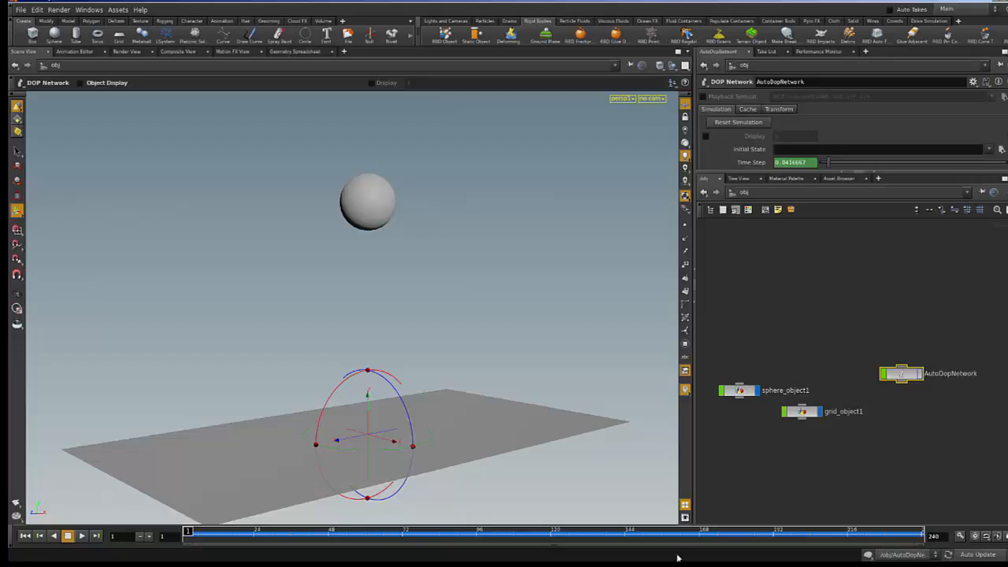
# Step: Enable real-time playback, replay the falling sphere simulation and return to frame 1
pyautogui.click(975, 536)
pyautogui.click(85, 536)
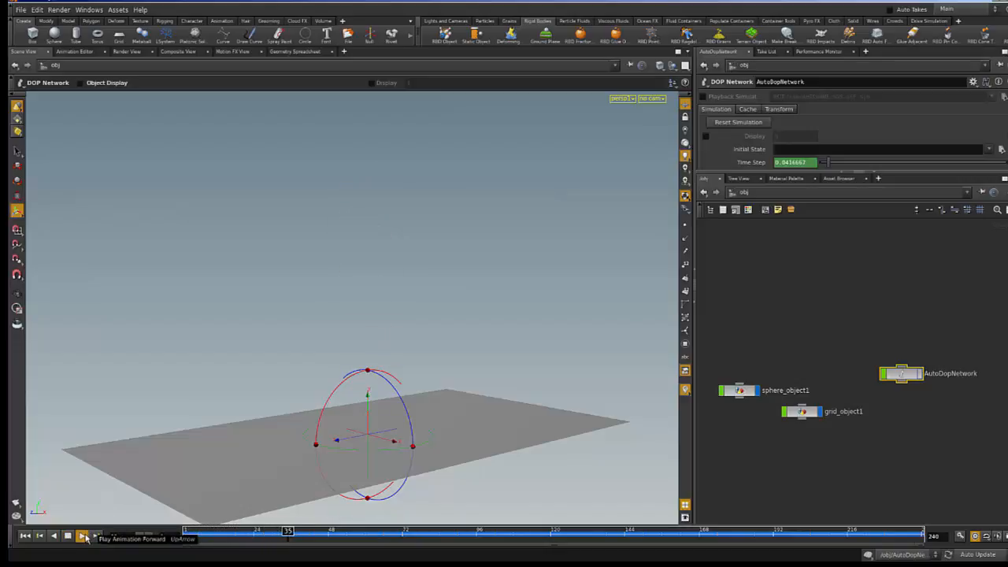
pyautogui.click(69, 536)
pyautogui.click(26, 536)
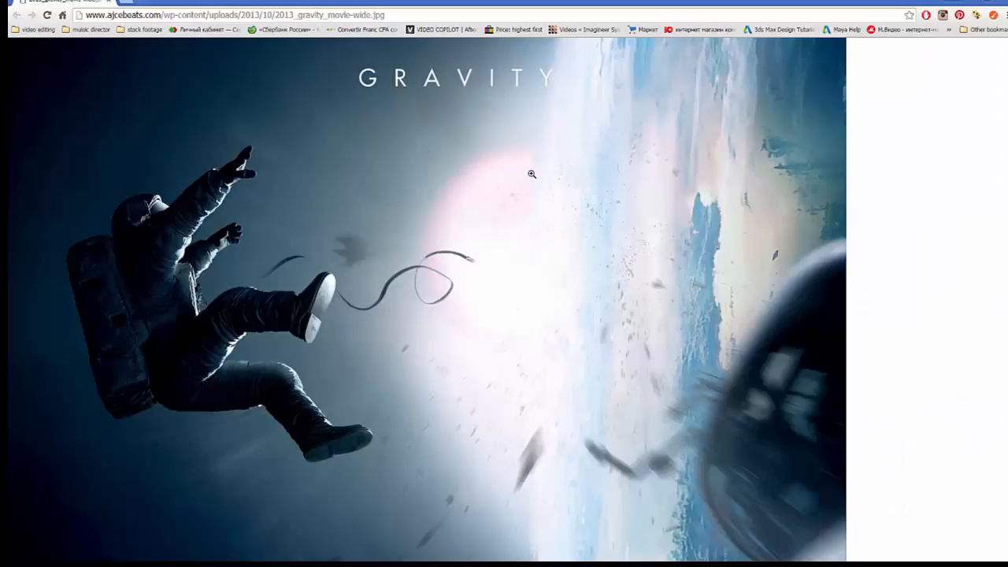
pyautogui.click(529, 173)
pyautogui.hscroll(2, 263, 183)
pyautogui.moveTo(264, 183); pyautogui.dragTo(273, 96, button='middle')
pyautogui.click(273, 96)
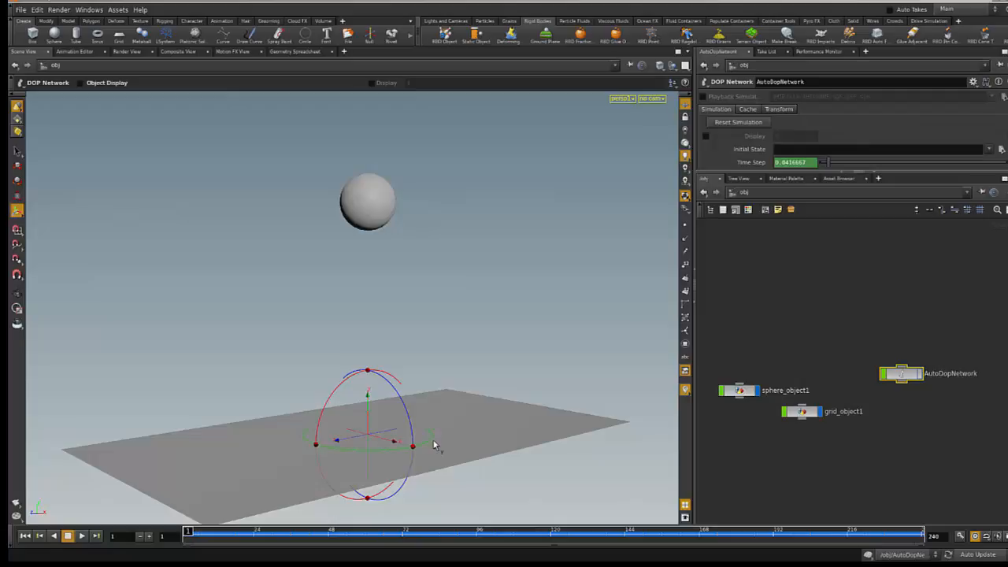
# Step: Select the ground grid, replay the simulation to check how the sphere falls relative to it, and rewind to frame 1
pyautogui.click(433, 445)
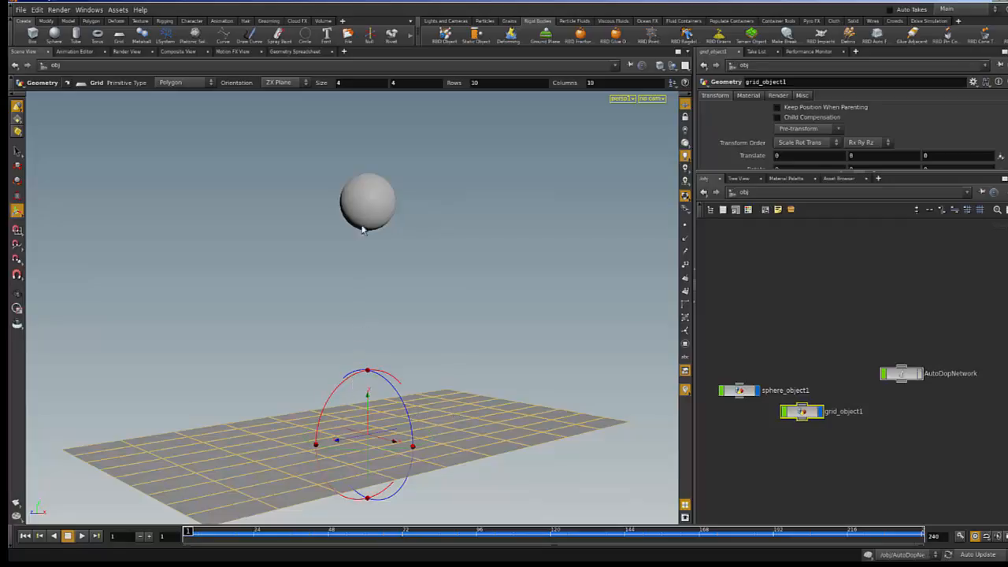
pyautogui.click(81, 535)
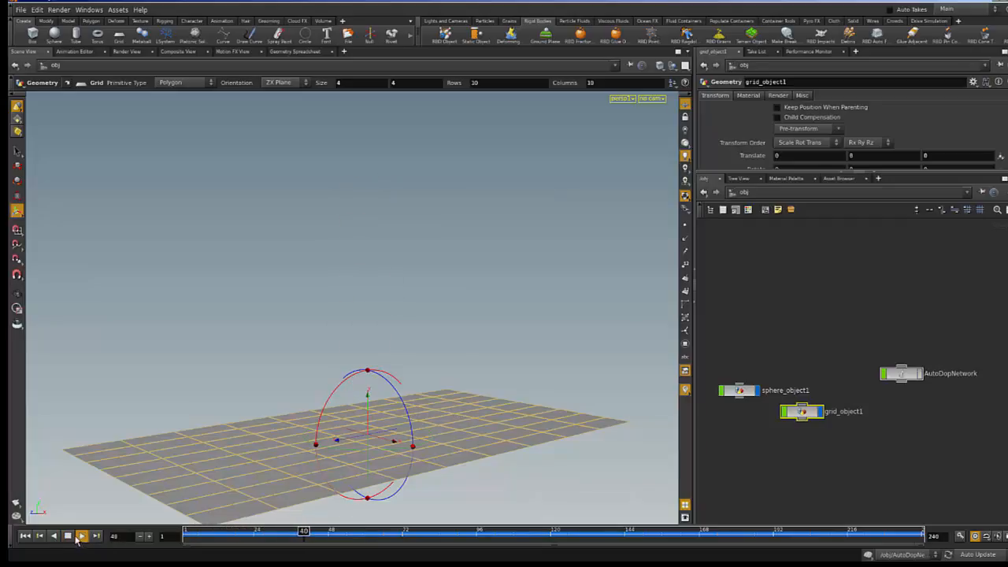
pyautogui.click(67, 536)
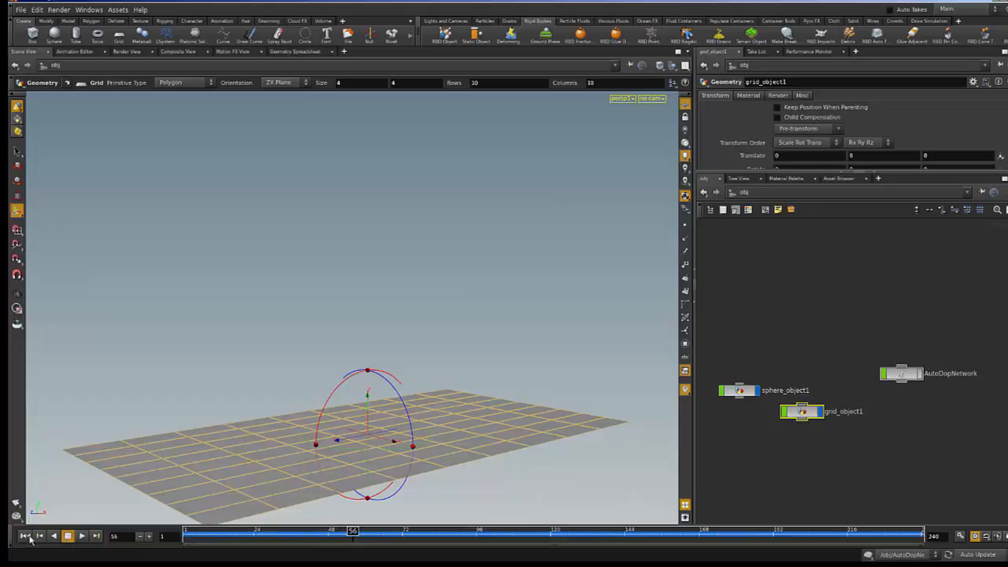
pyautogui.click(26, 536)
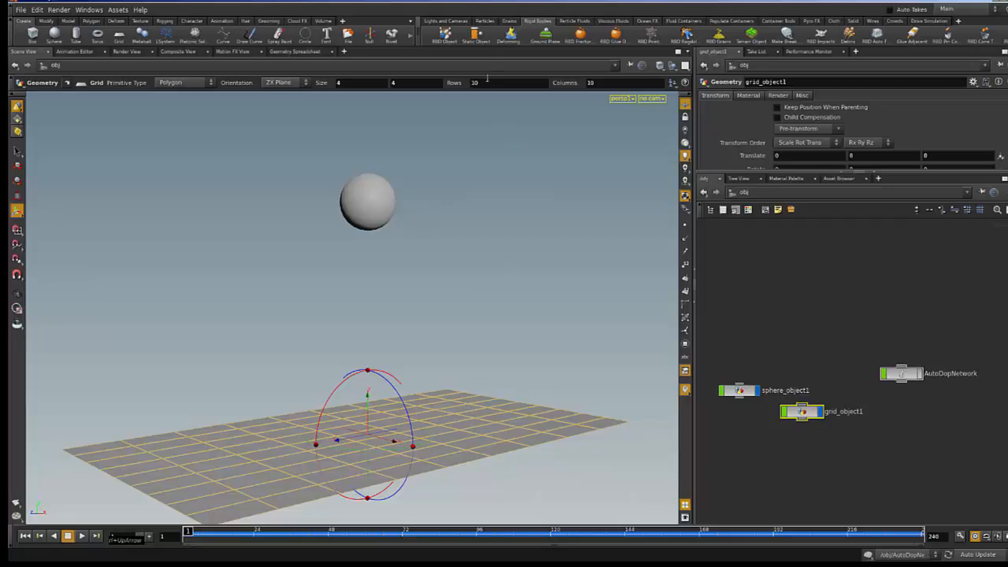
# Step: Make the ground grid a static collision object, play the simulation to check the sphere's landing, and rewind to frame 1
pyautogui.click(476, 39)
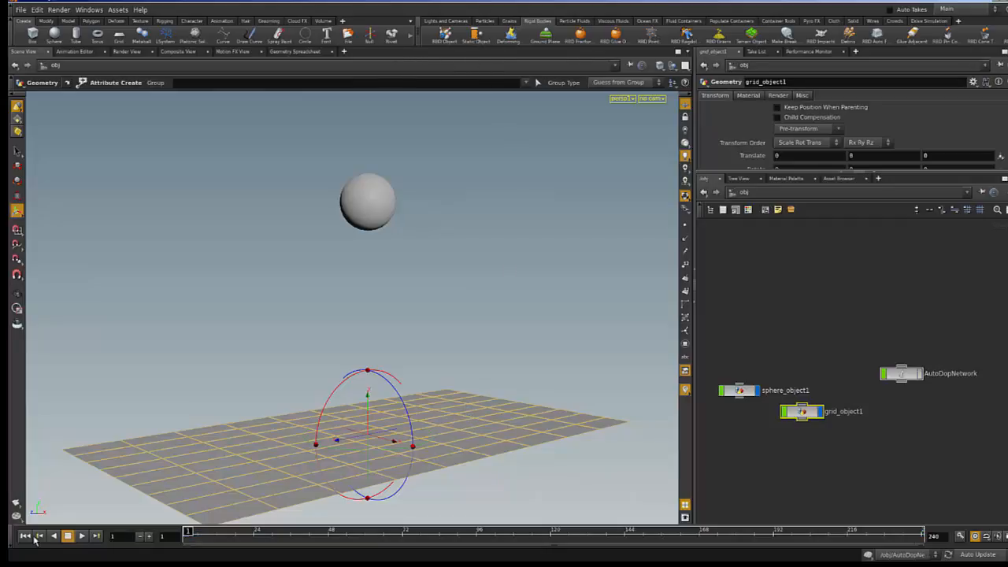
pyautogui.click(81, 536)
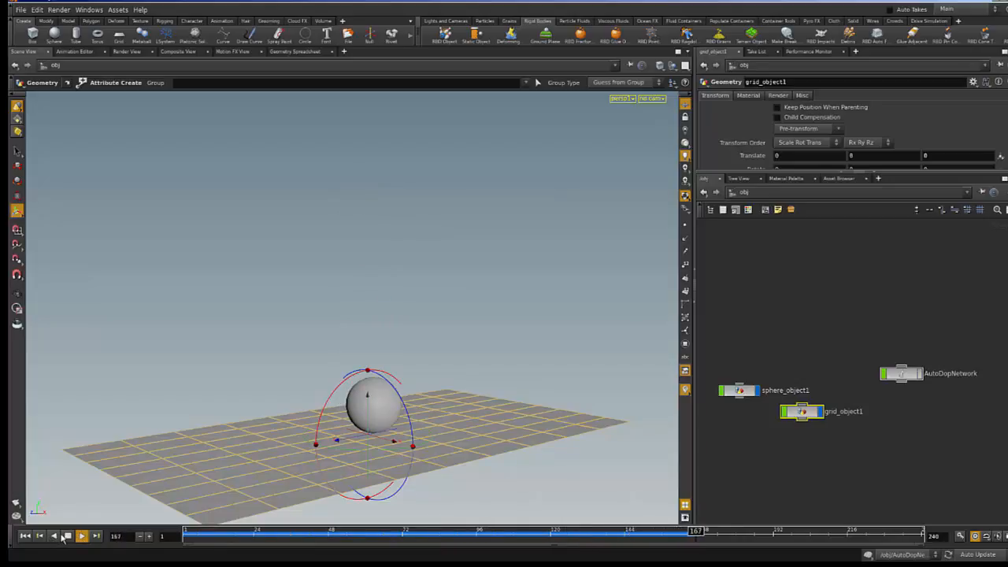
pyautogui.click(63, 535)
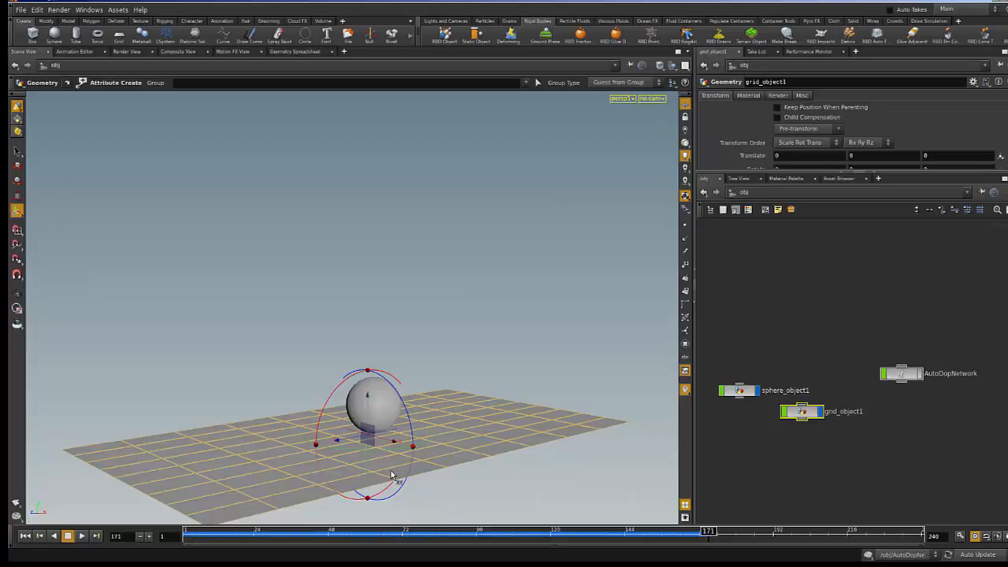
pyautogui.click(24, 535)
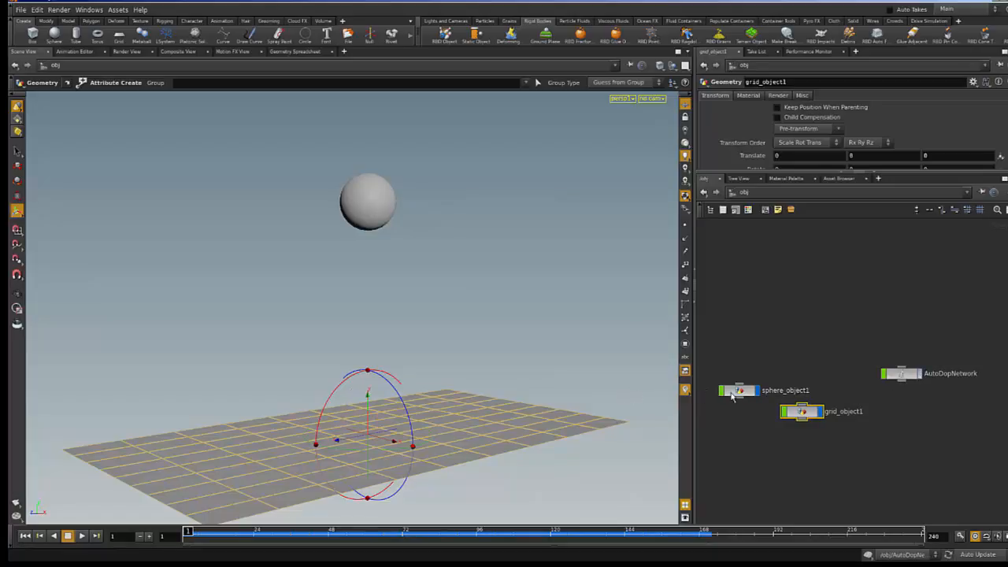
# Step: Arrange the object nodes with sphere_object1 and grid_object1 side by side and AutoDopNetwork beneath them
pyautogui.moveTo(706, 334); pyautogui.dragTo(722, 346)
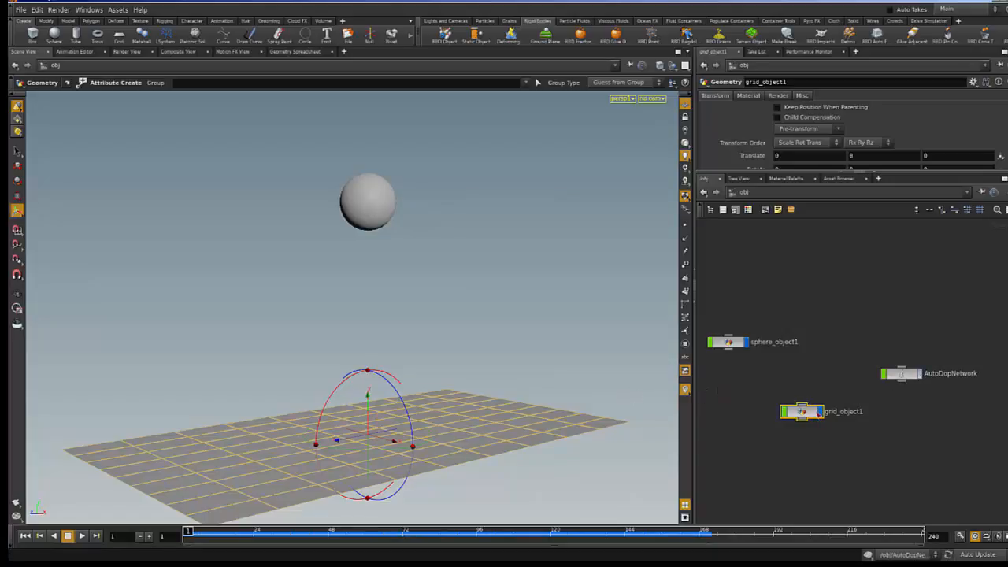
pyautogui.moveTo(816, 412); pyautogui.dragTo(847, 342)
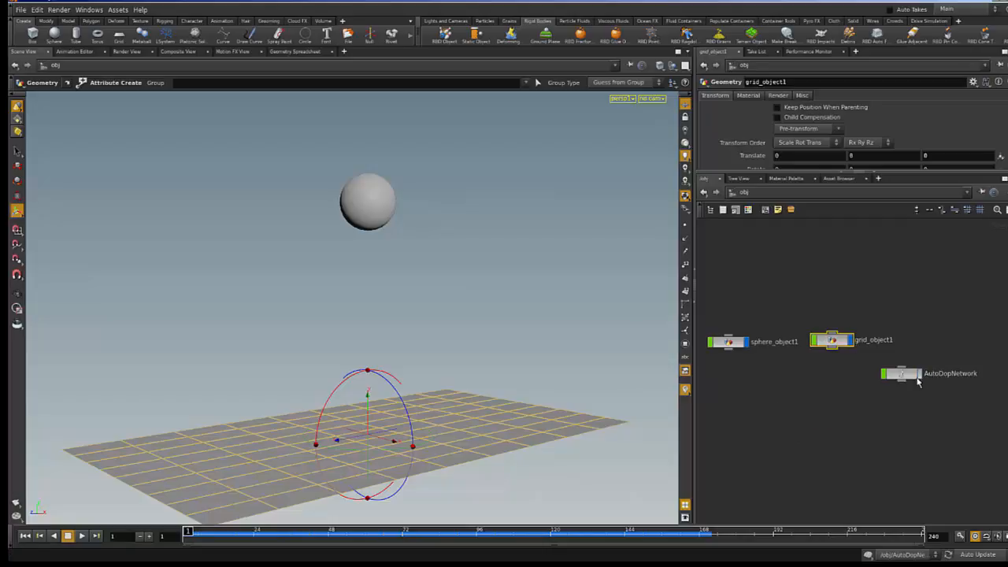
pyautogui.moveTo(908, 376); pyautogui.dragTo(777, 396)
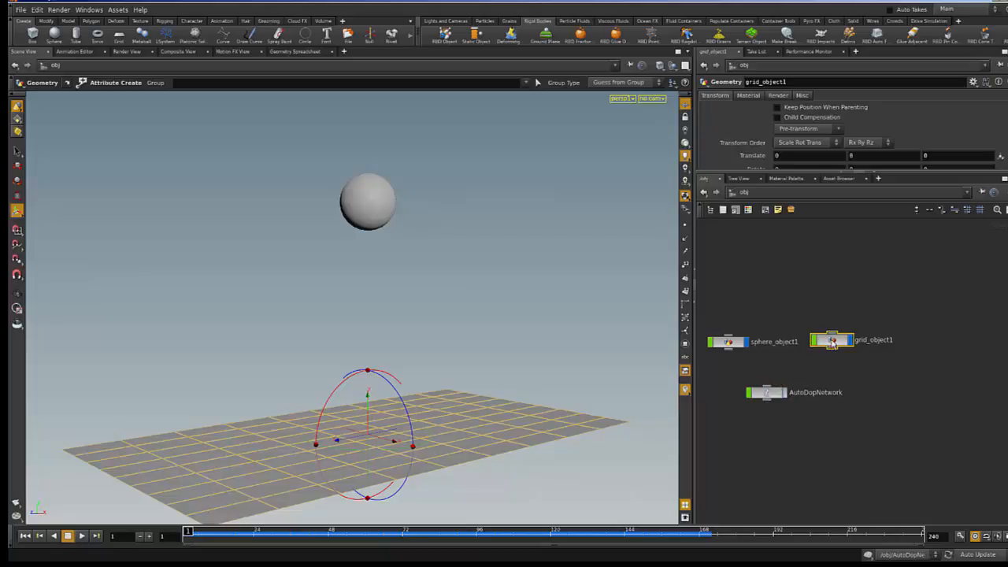
# Step: Automatically lay out the nodes inside AutoDopNetwork, then replay the simulation and rewind to frame 1
pyautogui.doubleClick(762, 393)
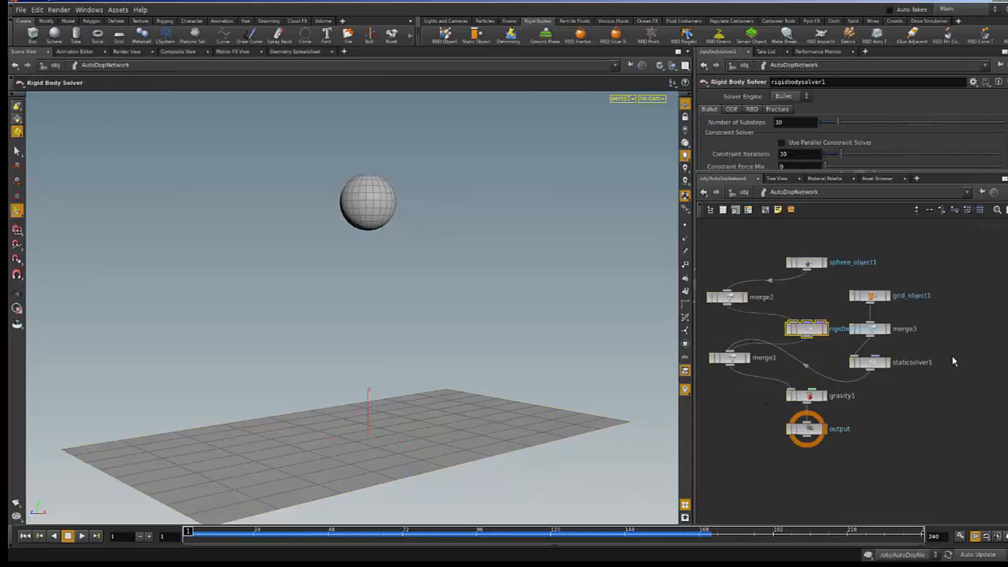
pyautogui.moveTo(981, 315); pyautogui.dragTo(986, 334, button='middle')
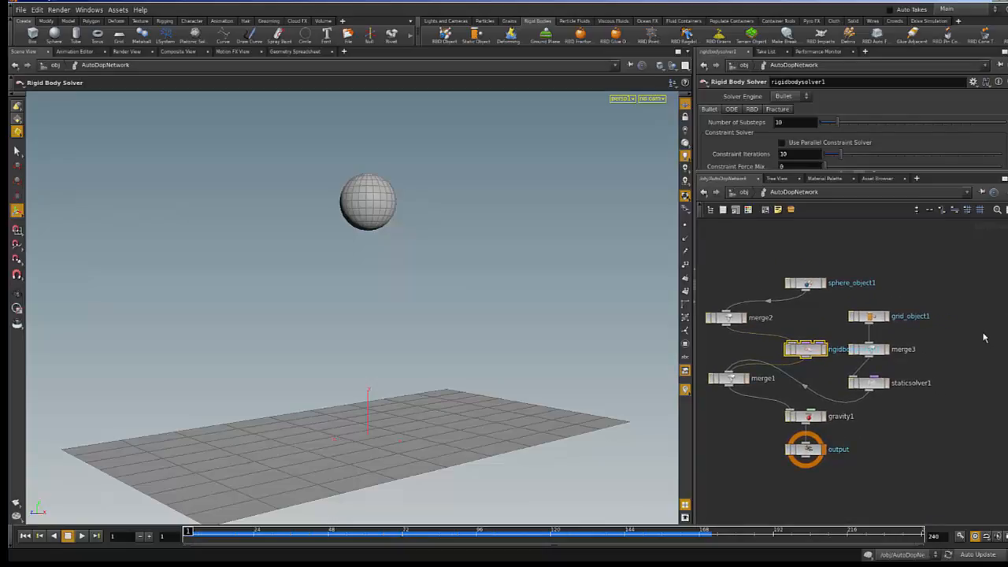
pyautogui.press('l')
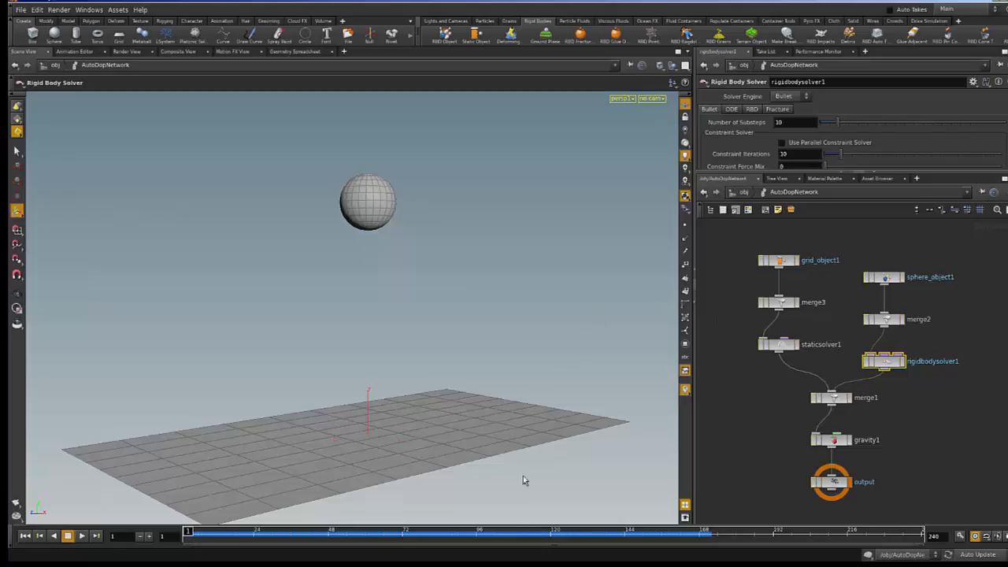
pyautogui.click(81, 536)
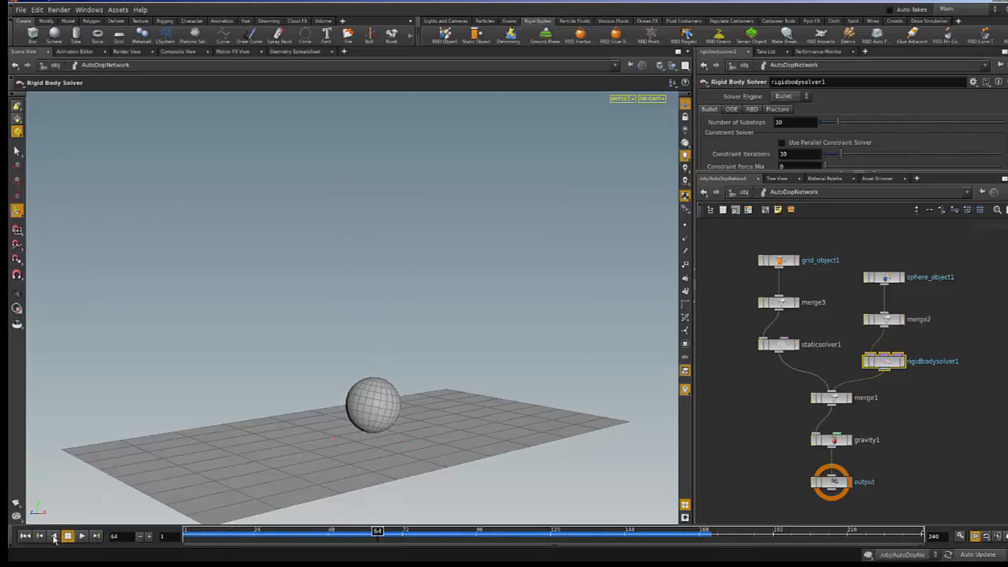
pyautogui.click(26, 536)
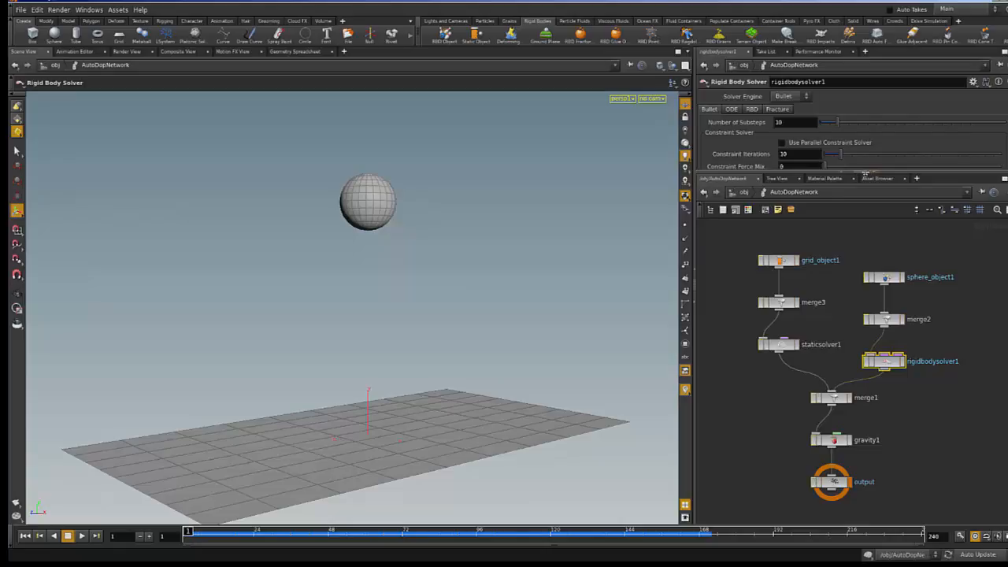
# Step: Enlarge the parameter area and inspect the force settings of the gravity1 node
pyautogui.moveTo(864, 174); pyautogui.dragTo(865, 256)
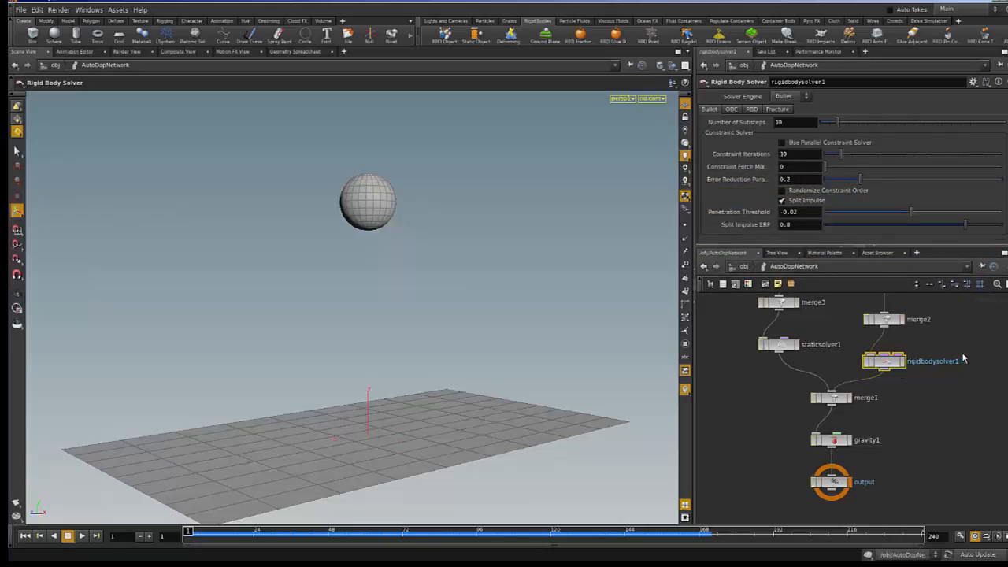
pyautogui.moveTo(964, 344); pyautogui.dragTo(953, 434, button='middle')
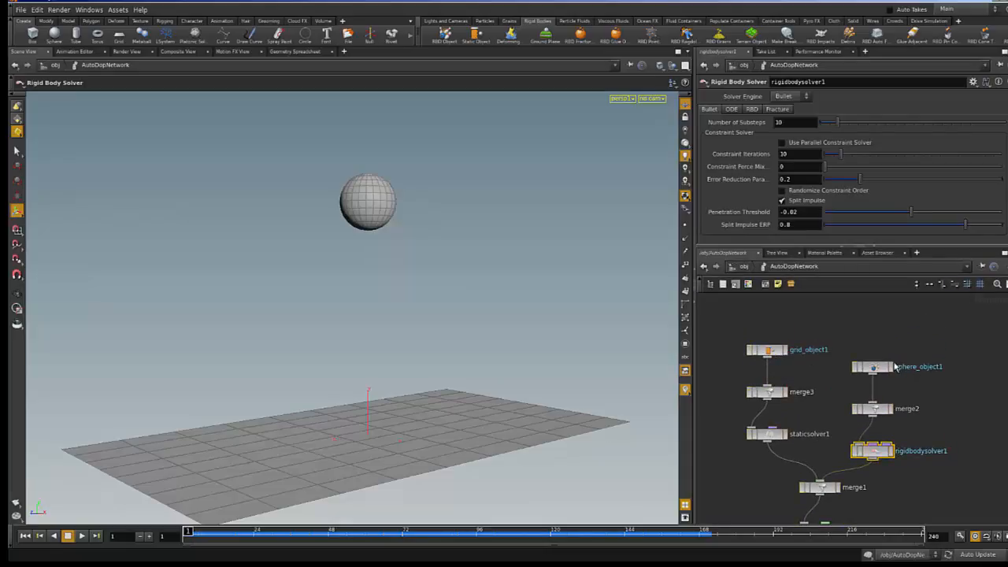
pyautogui.moveTo(900, 316); pyautogui.dragTo(897, 308, button='middle')
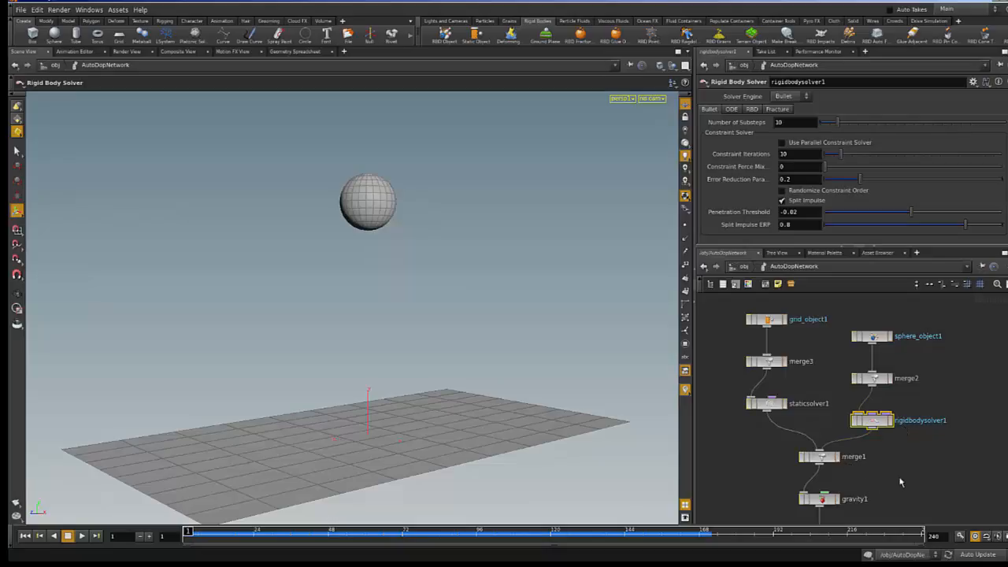
pyautogui.moveTo(881, 463); pyautogui.dragTo(878, 410, button='middle')
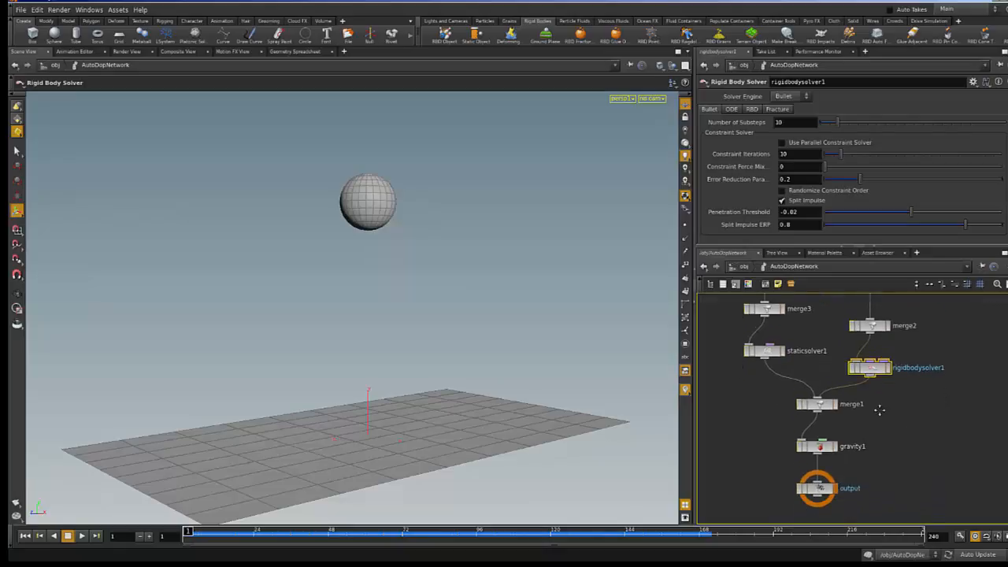
pyautogui.click(817, 449)
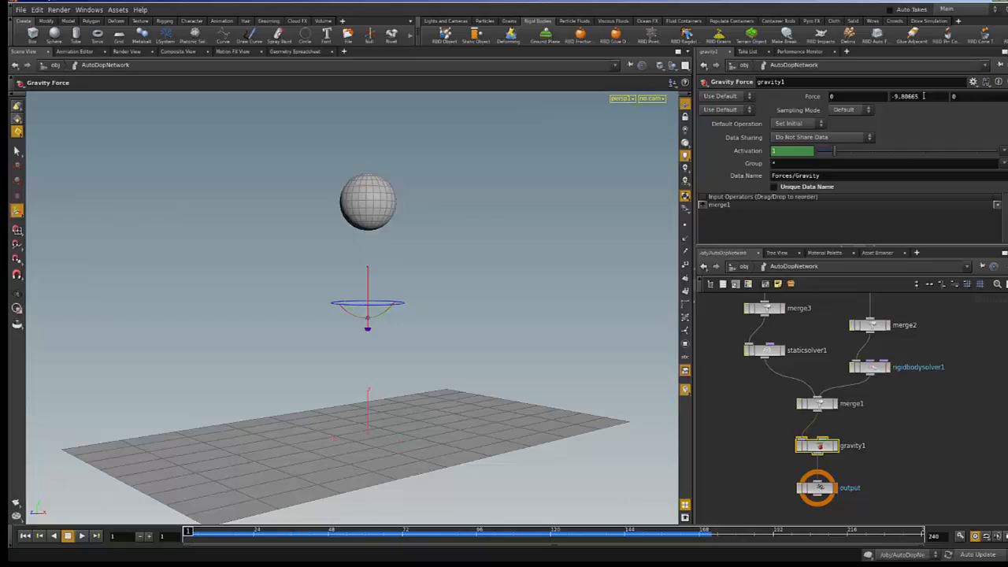
pyautogui.moveTo(966, 352); pyautogui.dragTo(956, 400, button='middle')
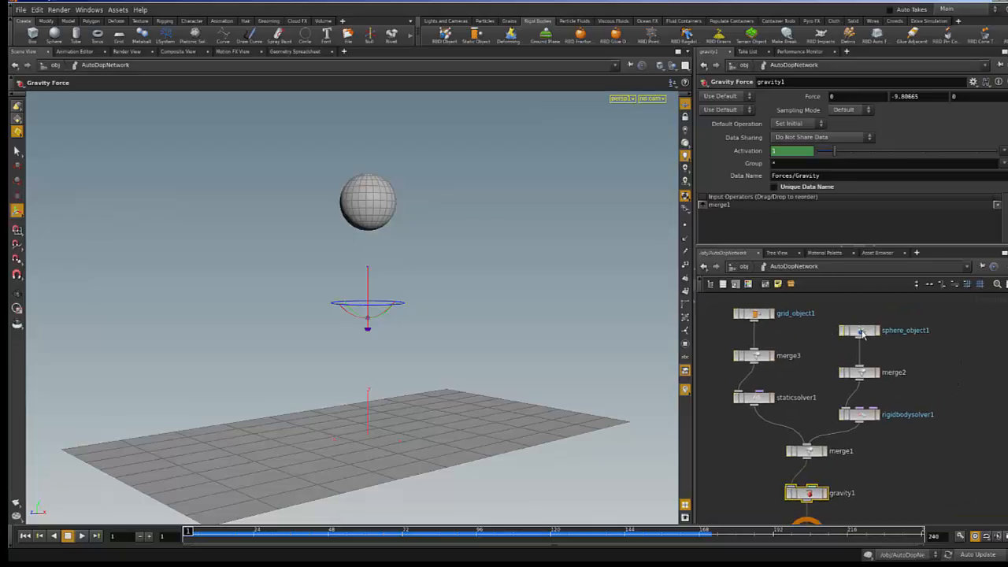
# Step: Set the Z velocity in sphere_object1's initial state to 0.03 and play the simulation to check the motion
pyautogui.click(861, 334)
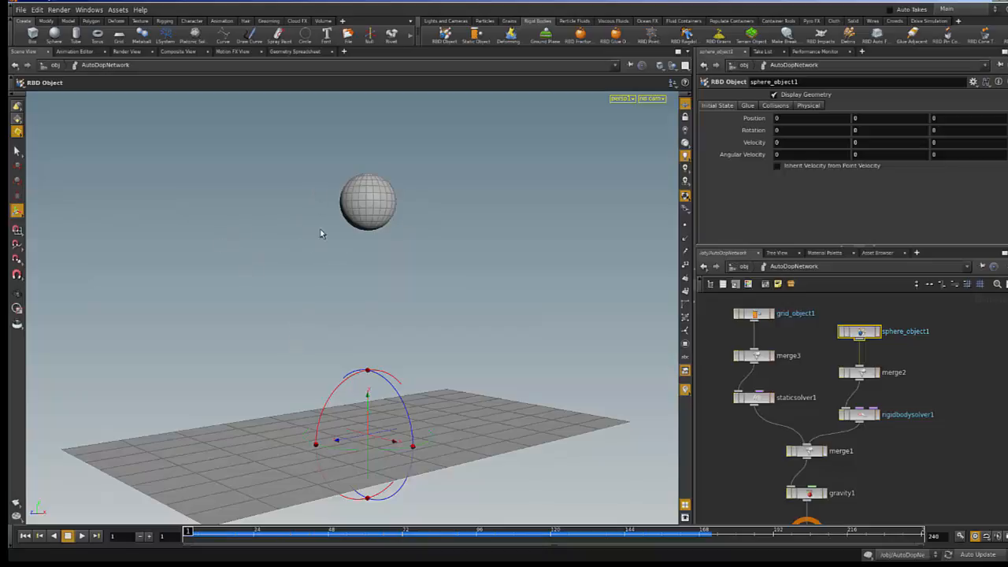
pyautogui.moveTo(954, 156); pyautogui.dragTo(960, 176, button='middle')
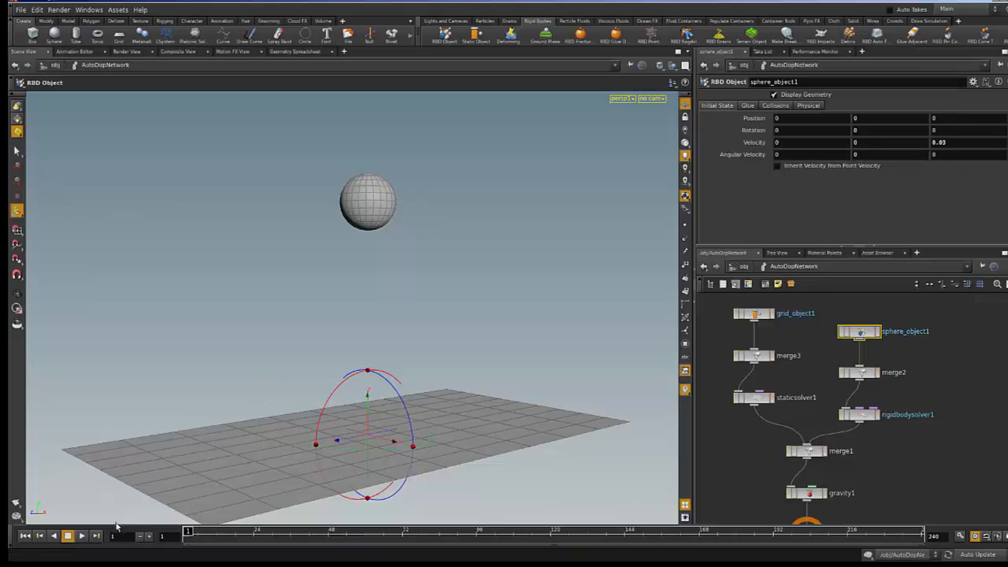
pyautogui.click(83, 535)
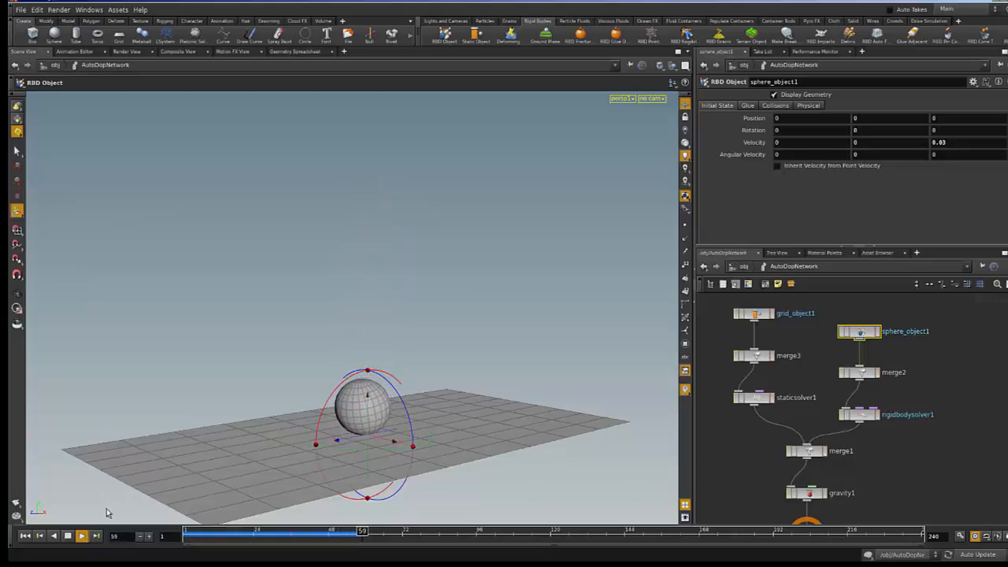
pyautogui.click(69, 536)
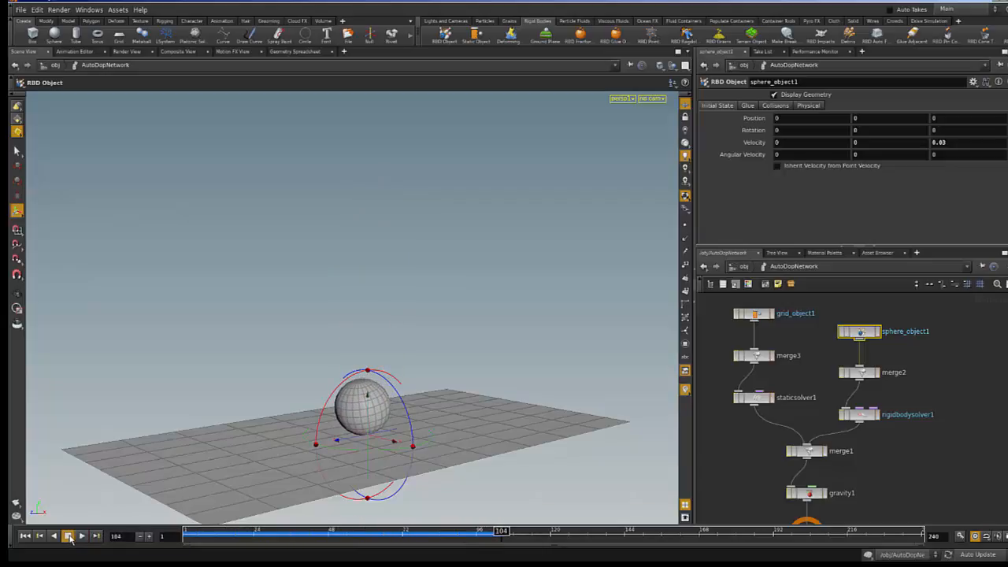
# Step: Set Bounce to 1 in sphere_object1's physical properties, replay the simulation from frame 1 and rewind
pyautogui.click(776, 105)
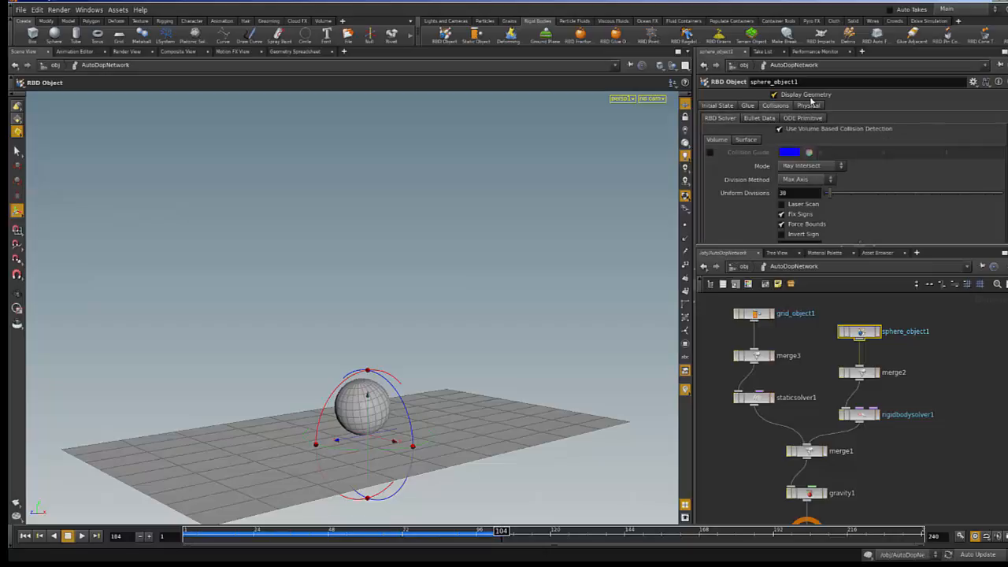
pyautogui.click(809, 106)
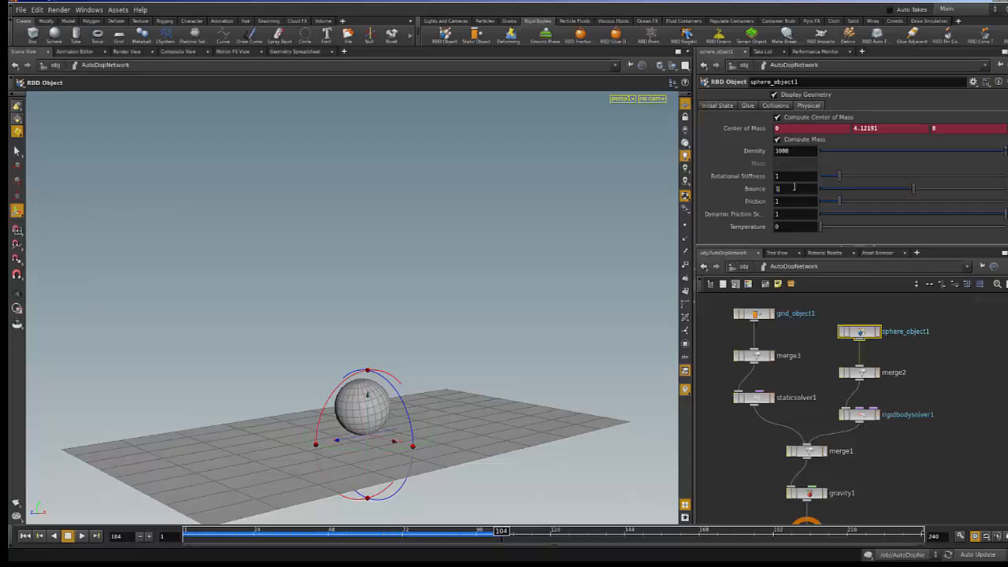
pyautogui.press('Return')
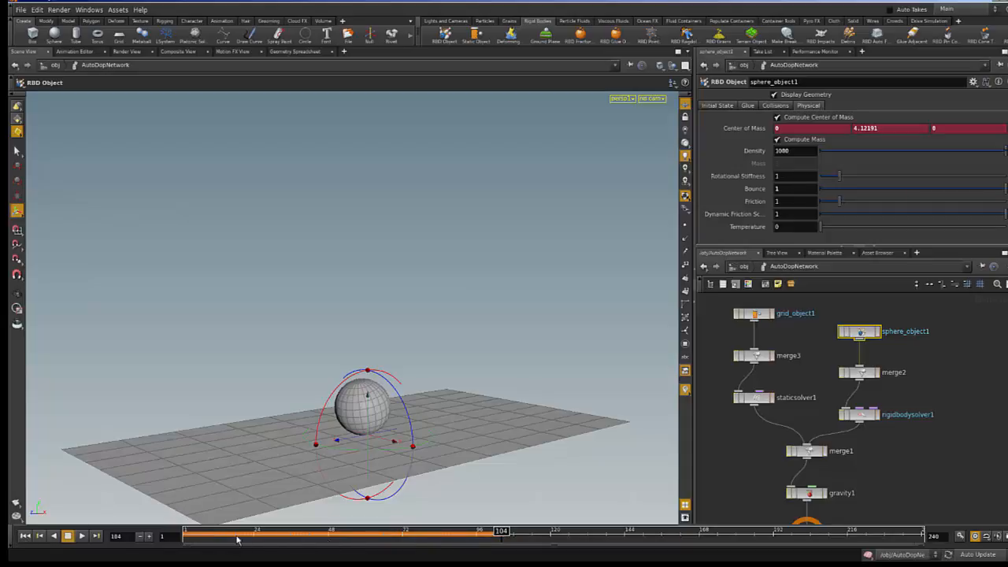
pyautogui.click(24, 535)
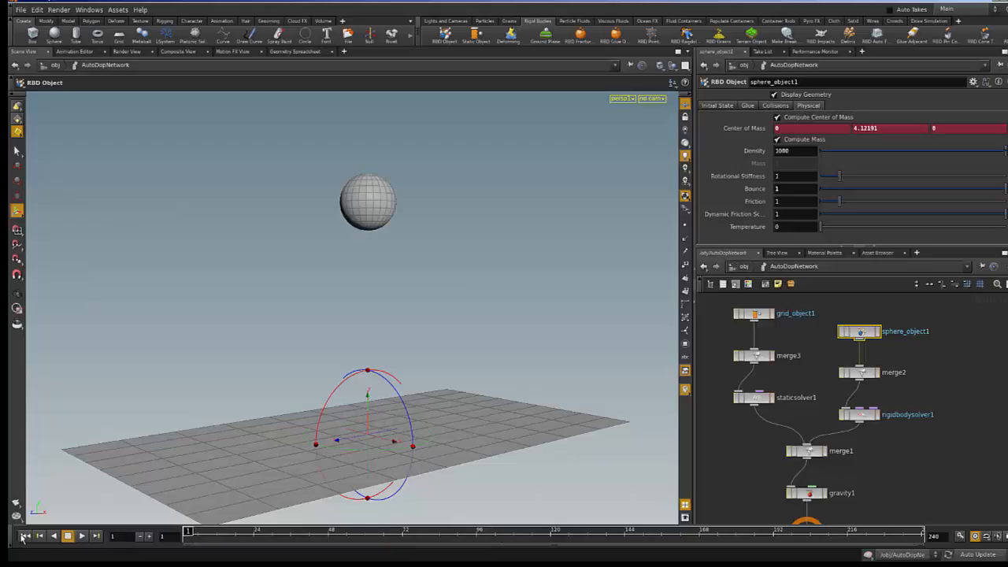
pyautogui.click(82, 537)
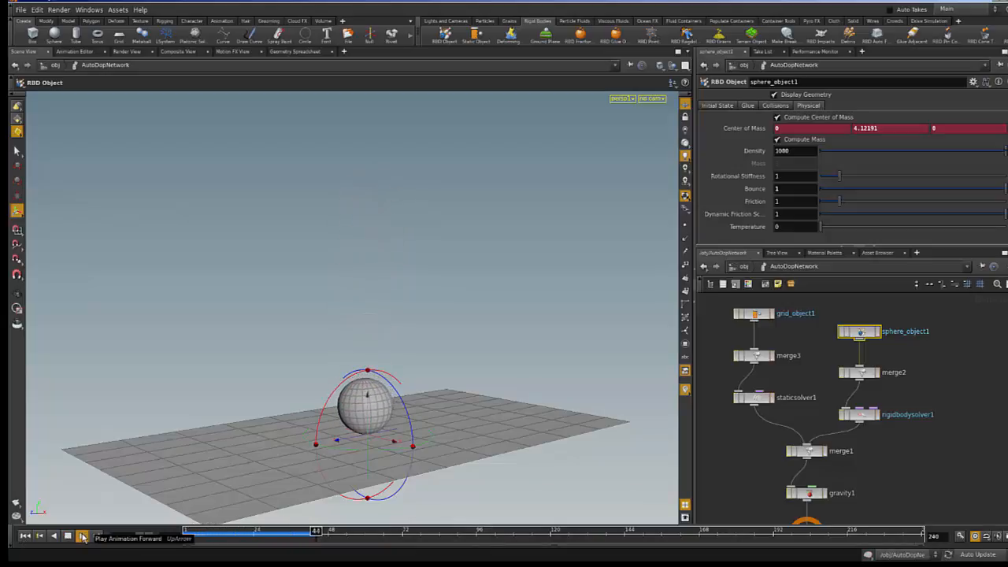
pyautogui.click(26, 536)
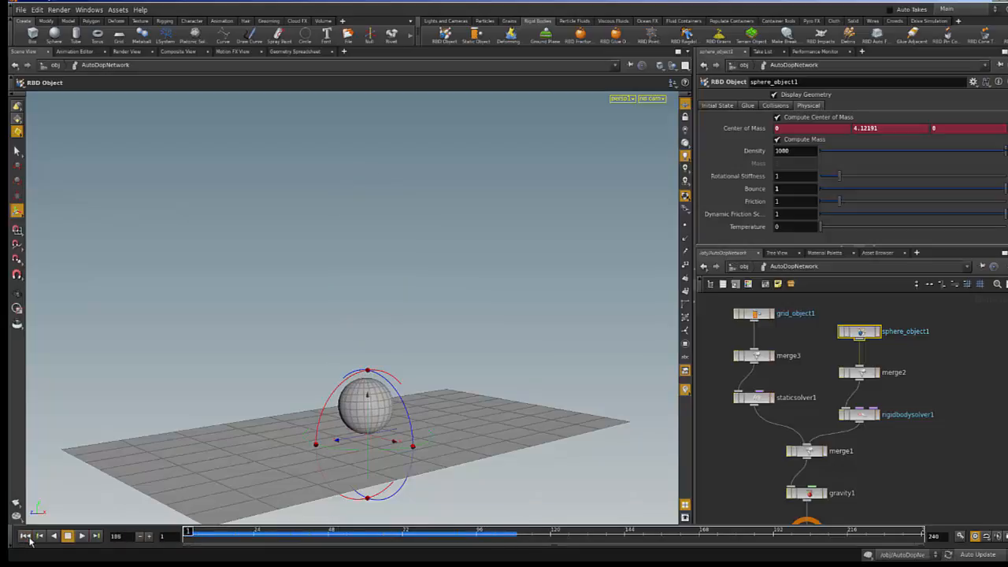
# Step: Raise sphere_object1's Bounce to 1.06 and restore its Friction to the default, replaying the simulation and rewinding to frame 1
pyautogui.moveTo(780, 189); pyautogui.dragTo(820, 217, button='middle')
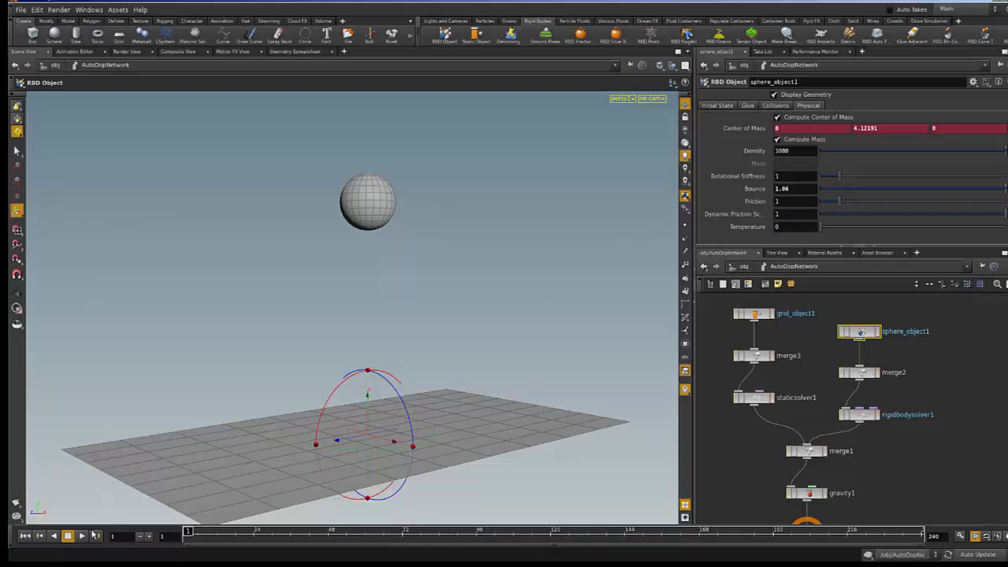
pyautogui.click(83, 536)
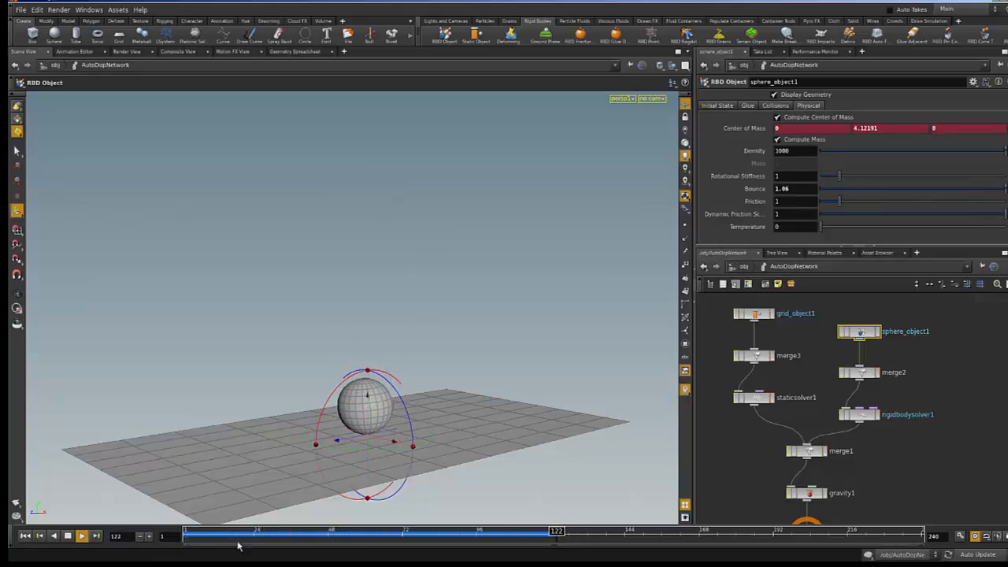
pyautogui.rightClick(747, 201)
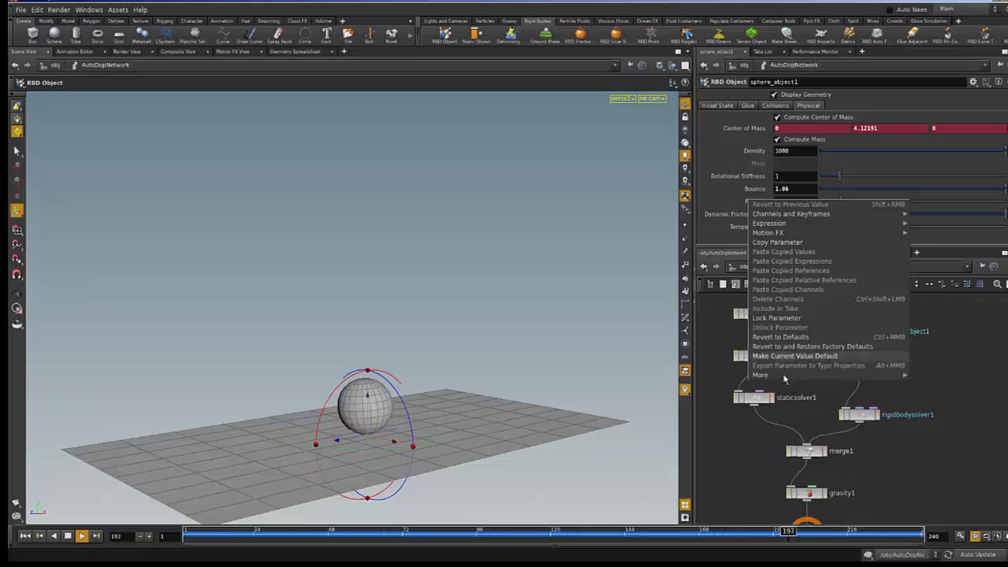
pyautogui.click(796, 338)
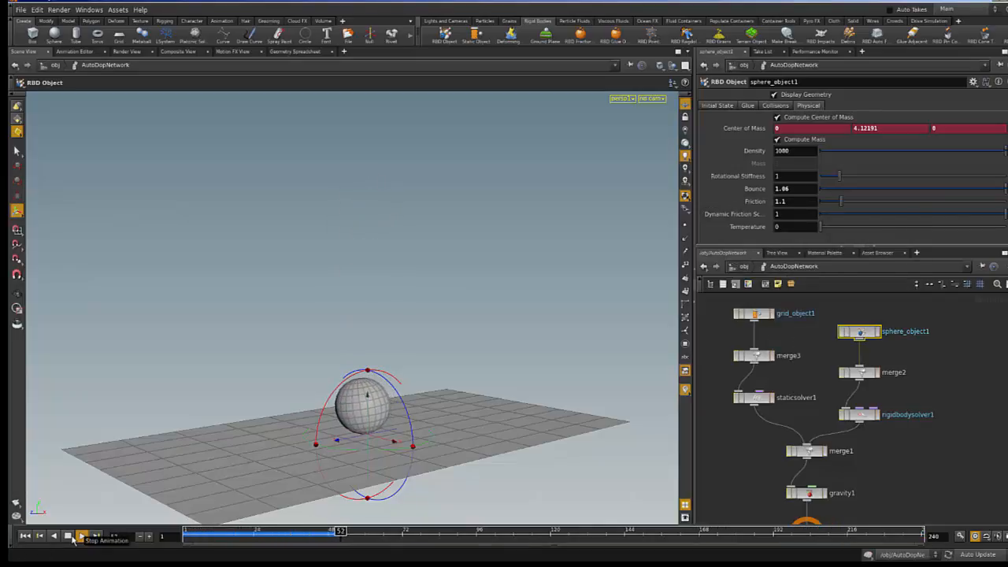
pyautogui.click(81, 536)
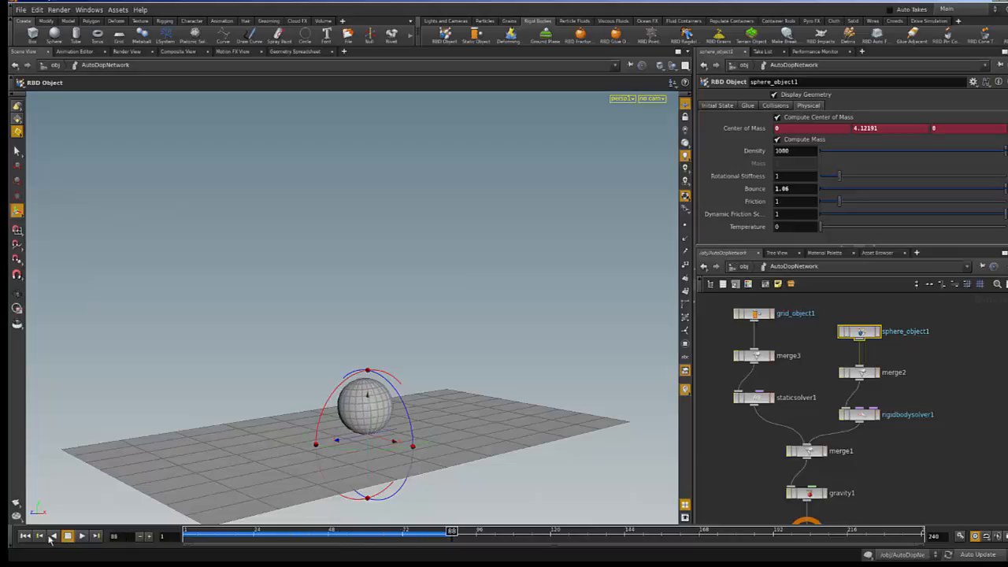
pyautogui.click(25, 536)
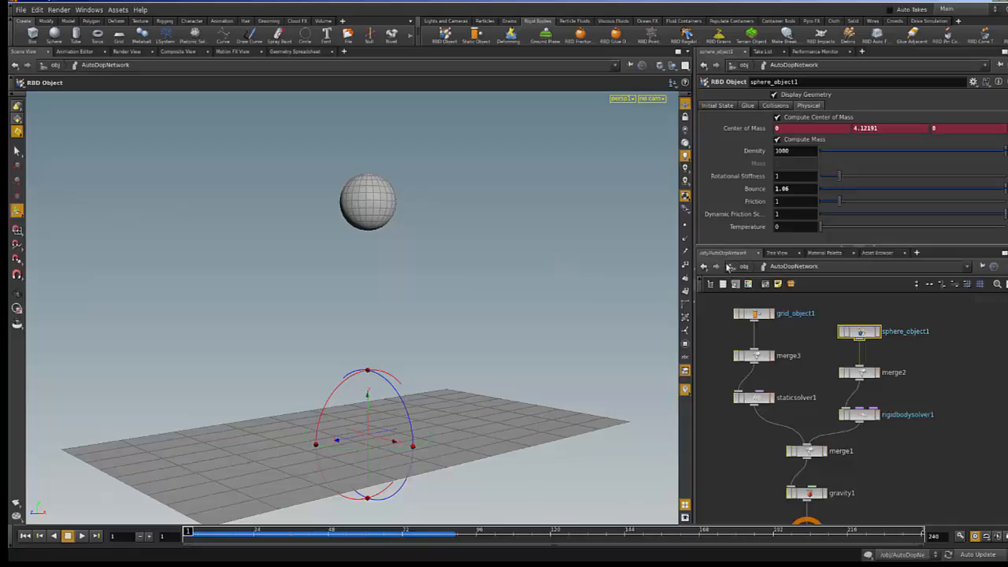
pyautogui.scroll(3, 787, 181)
pyautogui.scroll(-4, 850, 158)
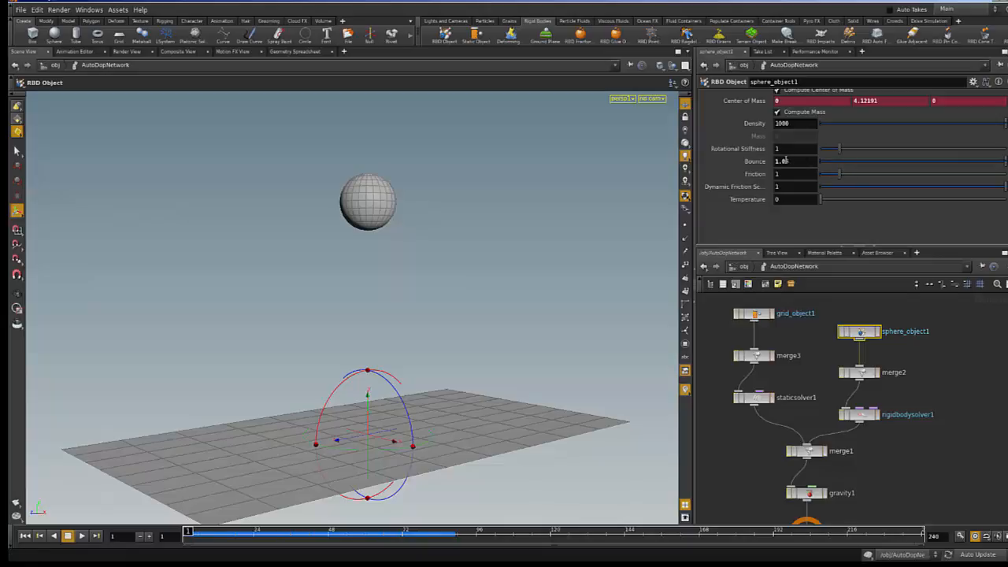
# Step: Set the Z velocity in sphere_object1's initial state to 12
pyautogui.moveTo(785, 161); pyautogui.dragTo(768, 93, button='middle')
pyautogui.scroll(2, 820, 169)
pyautogui.scroll(2, 818, 170)
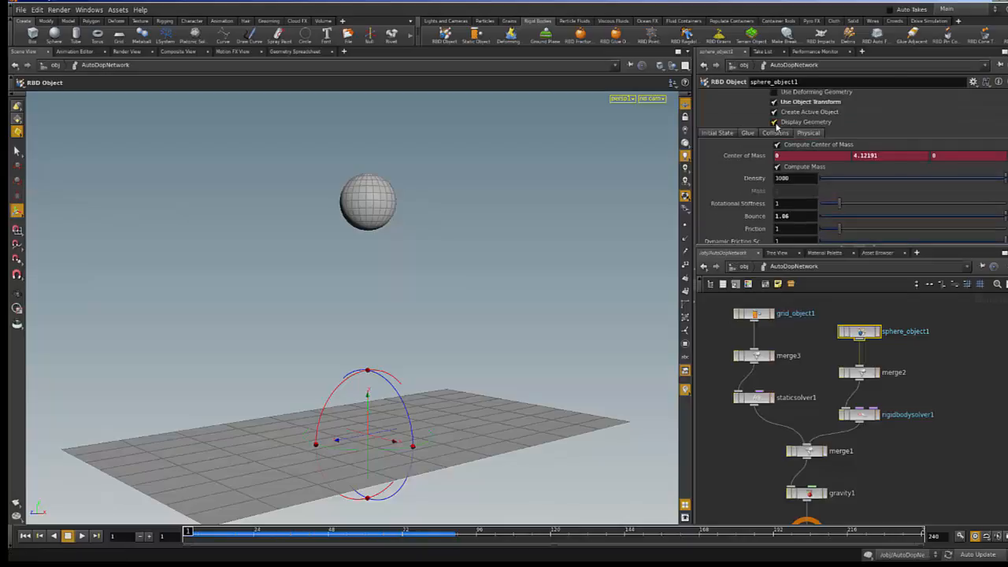
pyautogui.scroll(2, 725, 125)
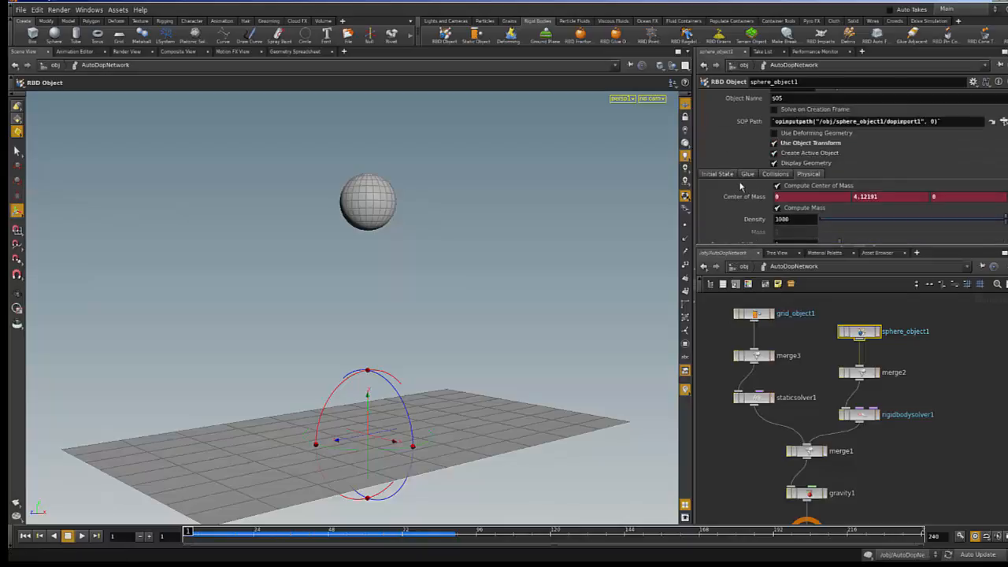
pyautogui.click(717, 174)
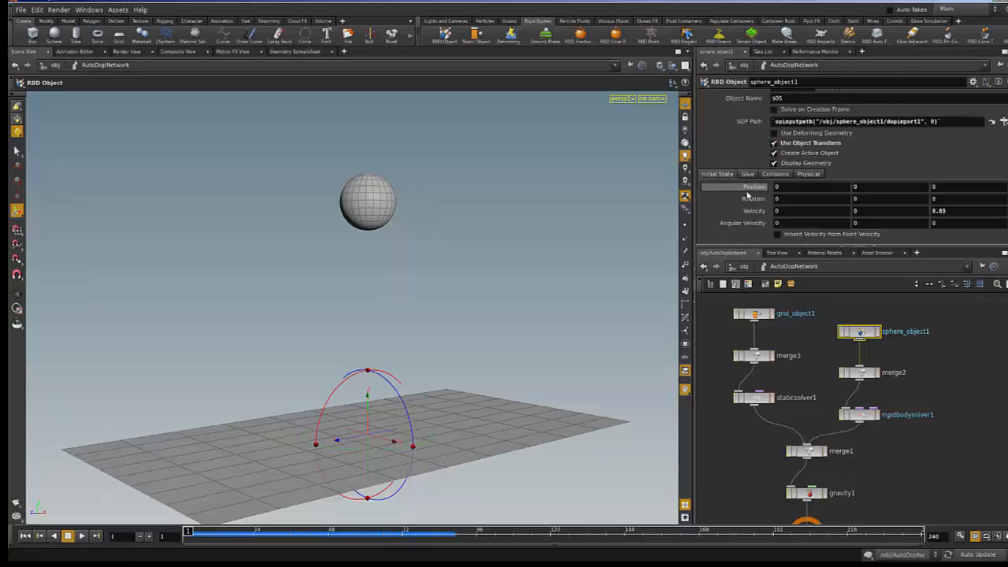
pyautogui.scroll(-1, 749, 199)
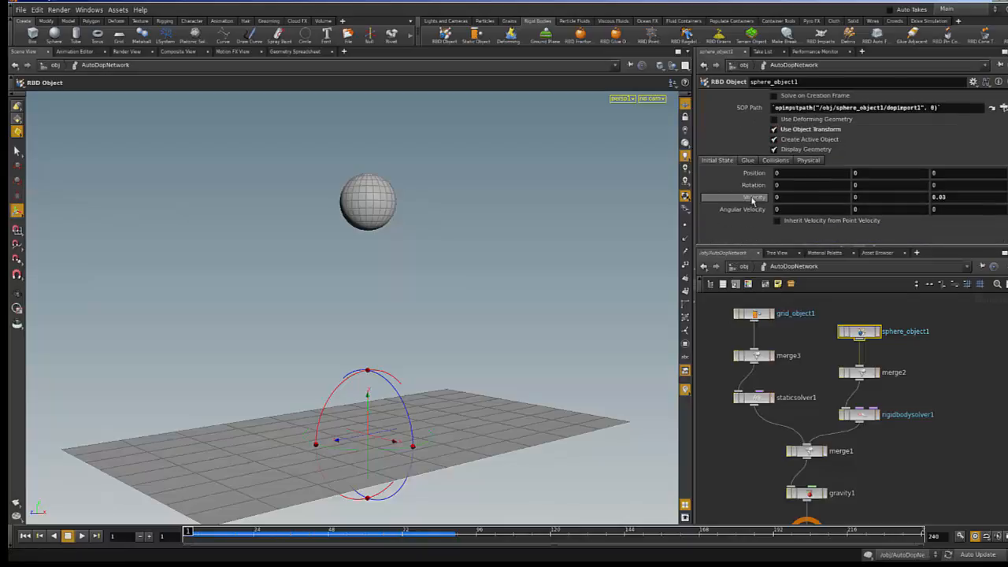
pyautogui.middleClick(940, 199)
pyautogui.doubleClick(957, 197)
pyautogui.click(956, 198)
pyautogui.doubleClick(962, 196)
pyautogui.write('12')
pyautogui.press('Return')
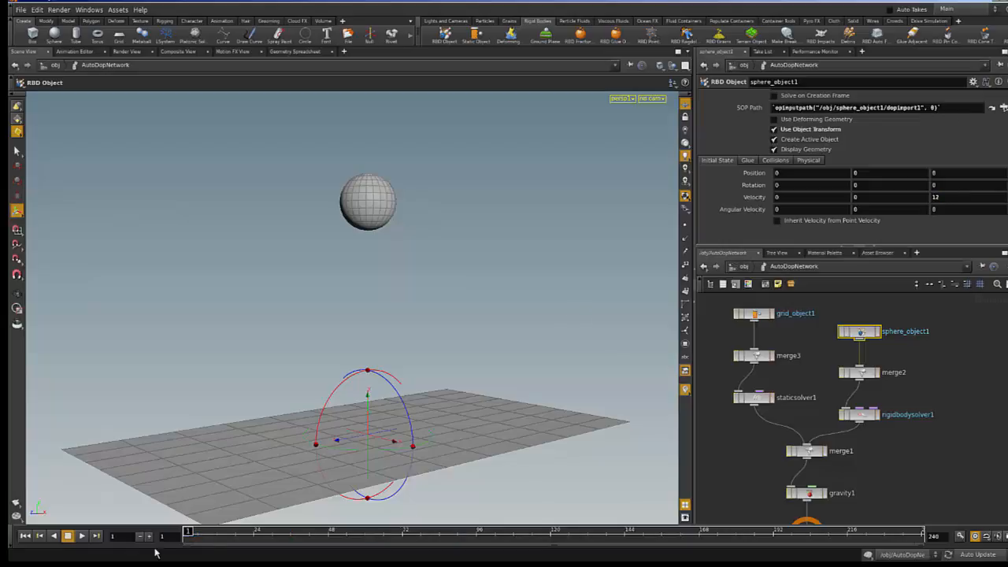
# Step: Play the simulation and replay it from frame 1 with the whole grid and the sphere's flight path in view
pyautogui.click(82, 536)
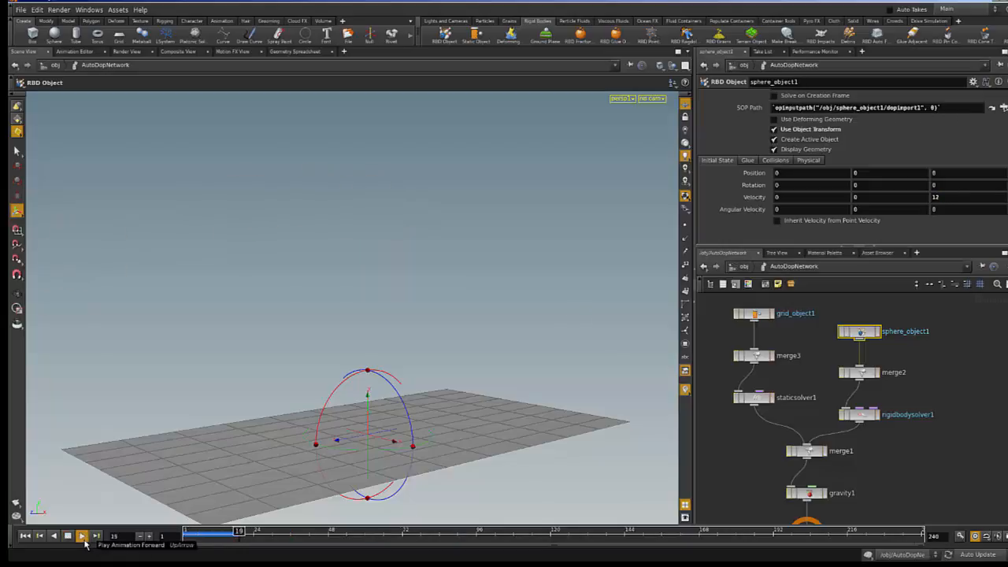
pyautogui.click(68, 536)
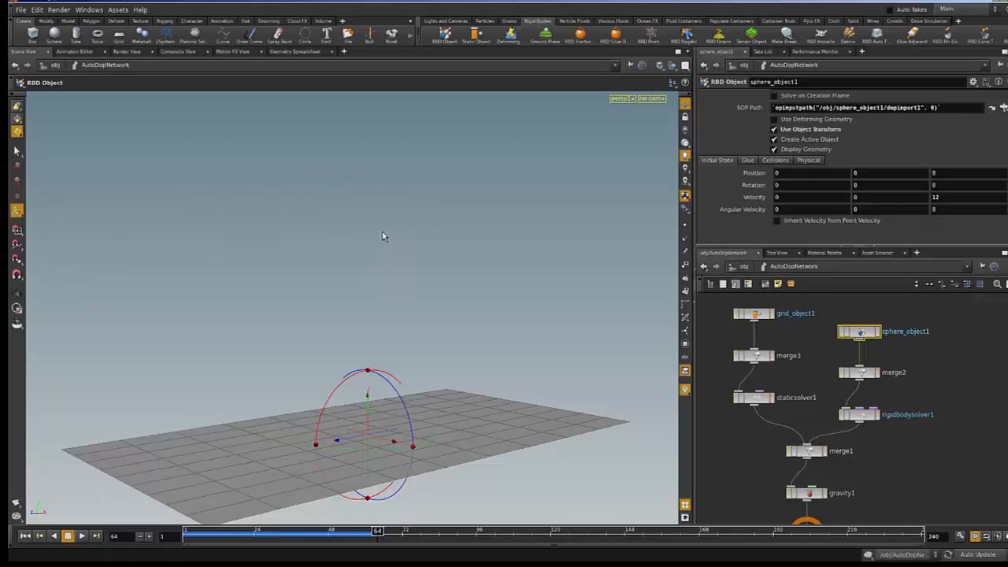
pyautogui.moveTo(389, 221); pyautogui.dragTo(375, 542)
pyautogui.moveTo(410, 463); pyautogui.dragTo(396, 494, button='right')
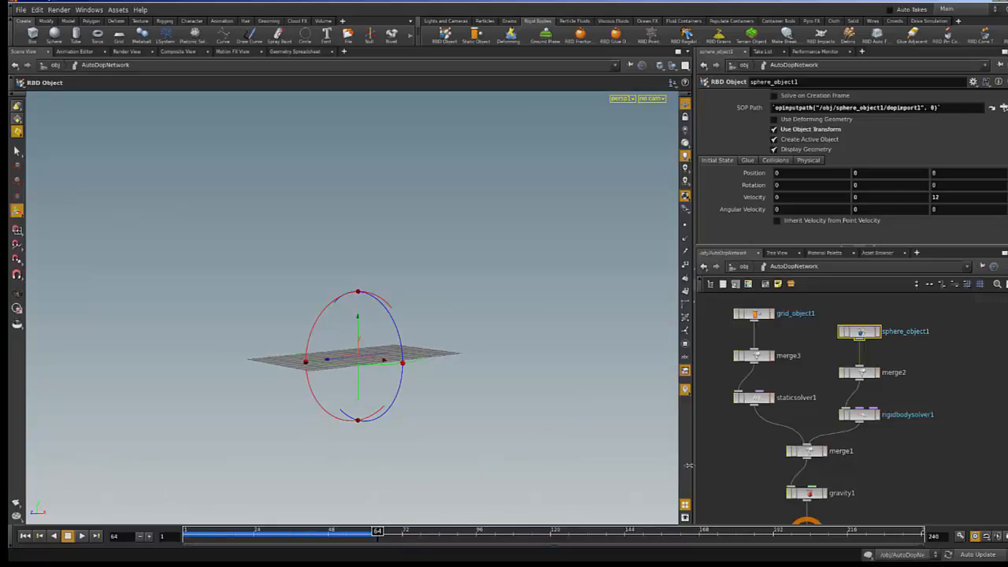
pyautogui.click(24, 535)
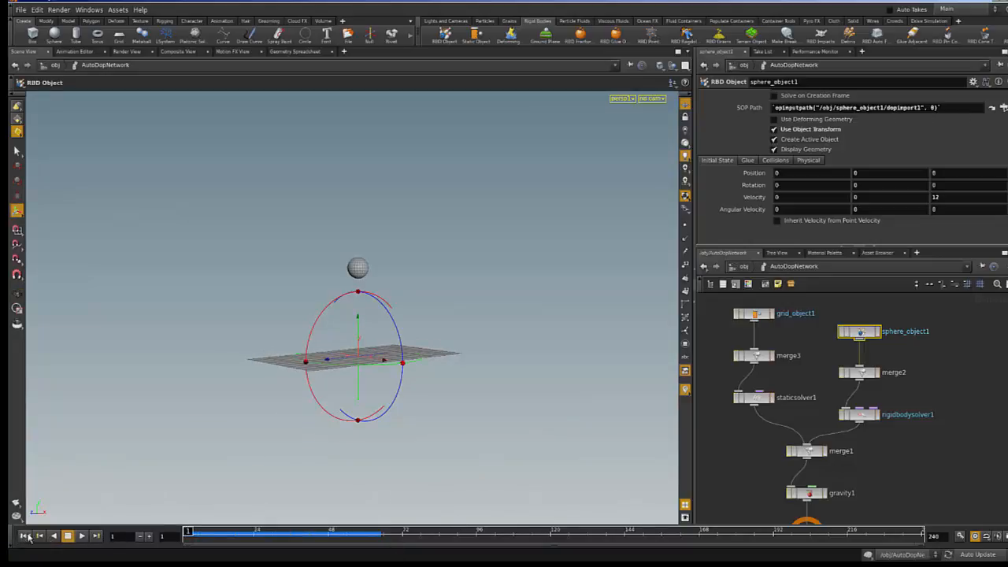
pyautogui.click(83, 536)
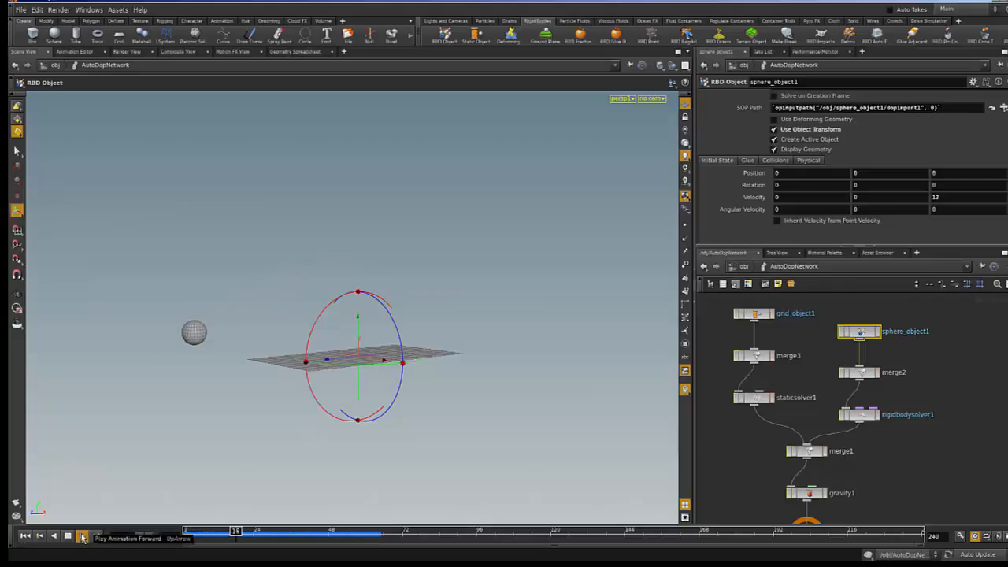
pyautogui.click(68, 535)
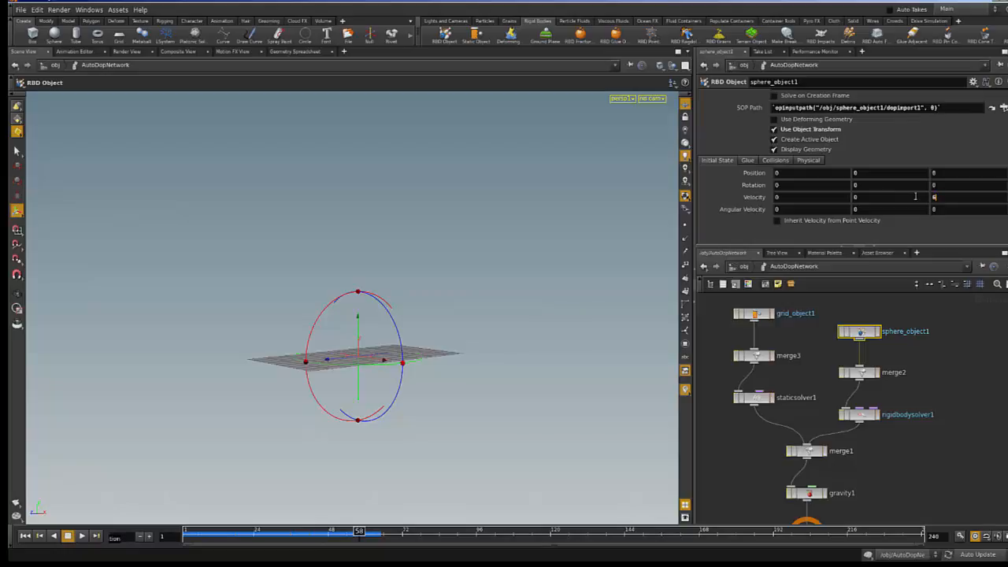
# Step: Try Z velocities of 6 and 2.5 for sphere_object1, playing the simulation from frame 1 with each value
pyautogui.press('Return')
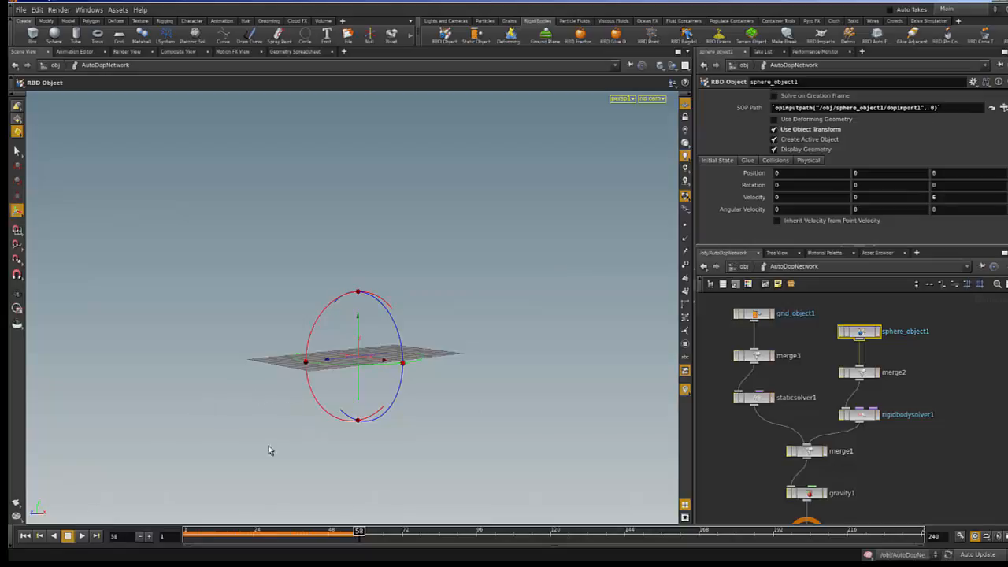
pyautogui.click(27, 535)
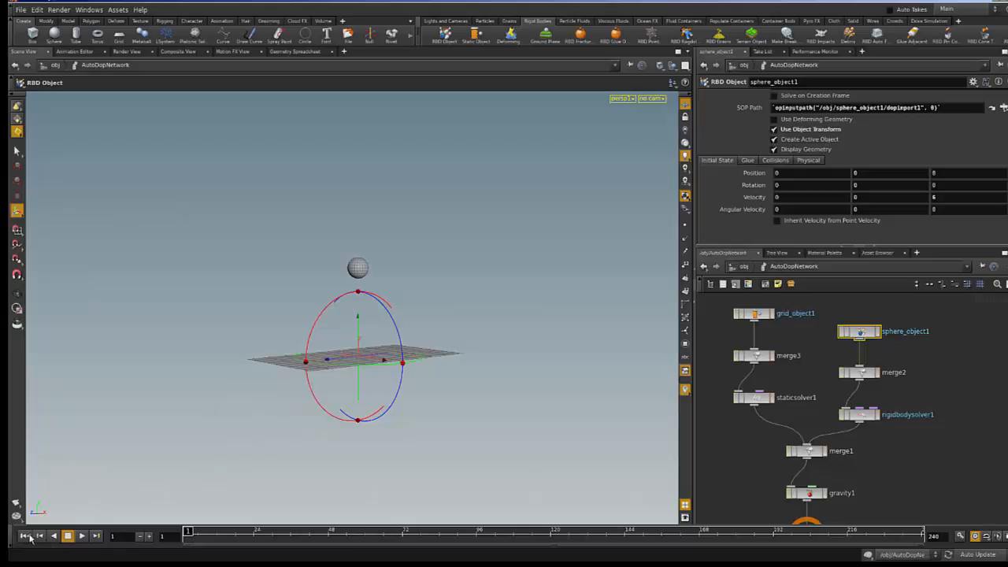
pyautogui.click(81, 536)
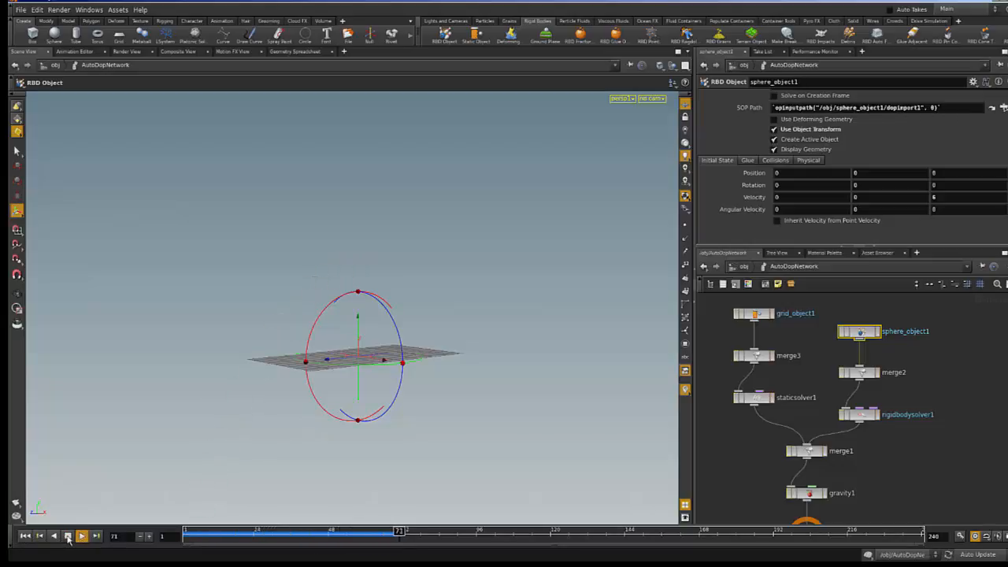
pyautogui.click(68, 536)
pyautogui.click(26, 535)
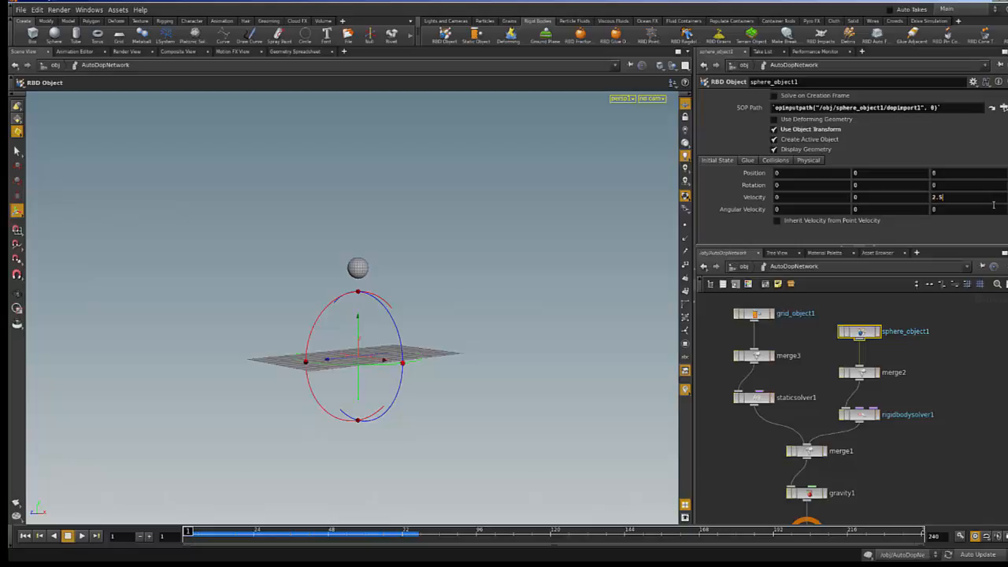
pyautogui.press('Return')
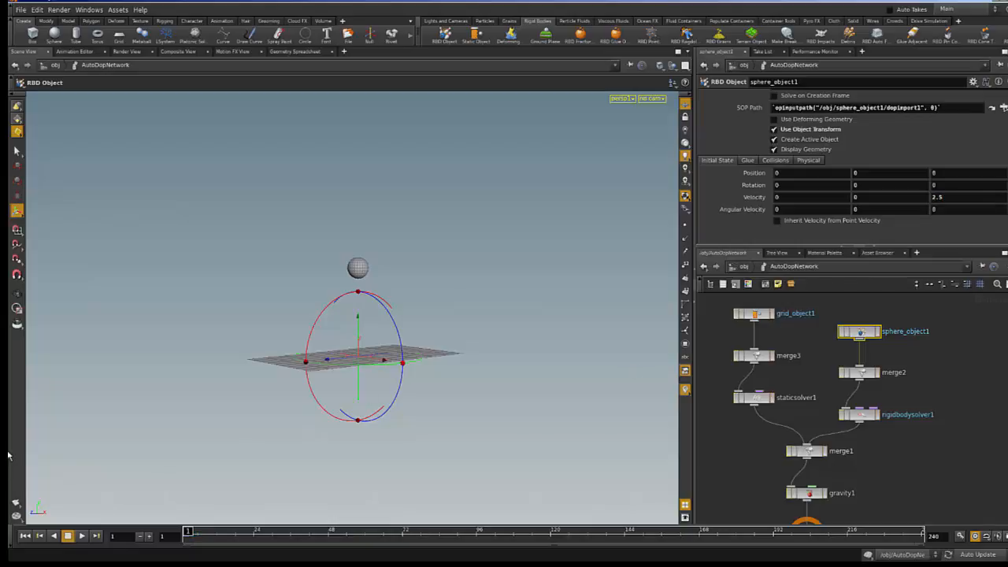
pyautogui.click(81, 536)
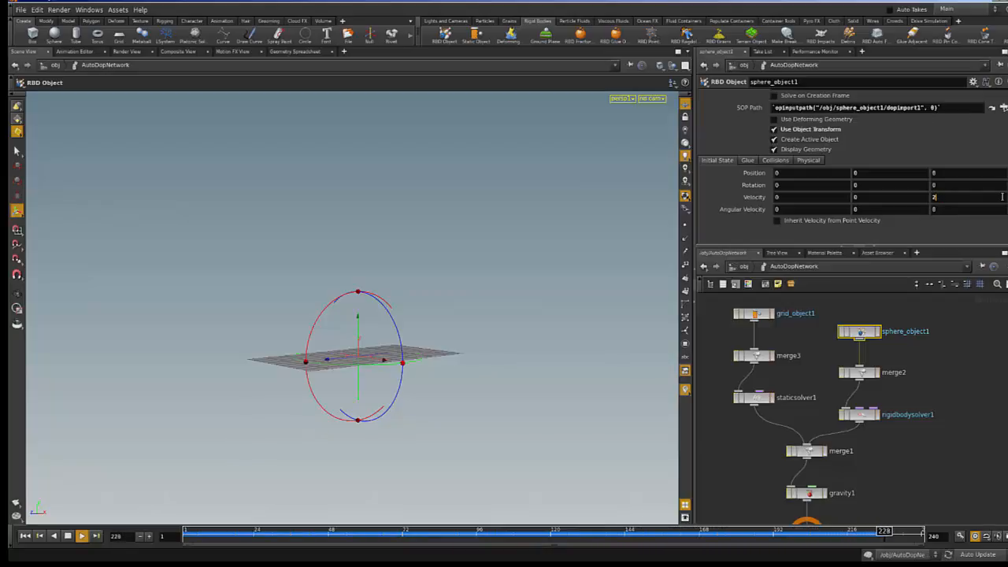
# Step: Set sphere_object1's Z velocity to 2 and watch the sphere's motion over the grid in the running simulation
pyautogui.press('Return')
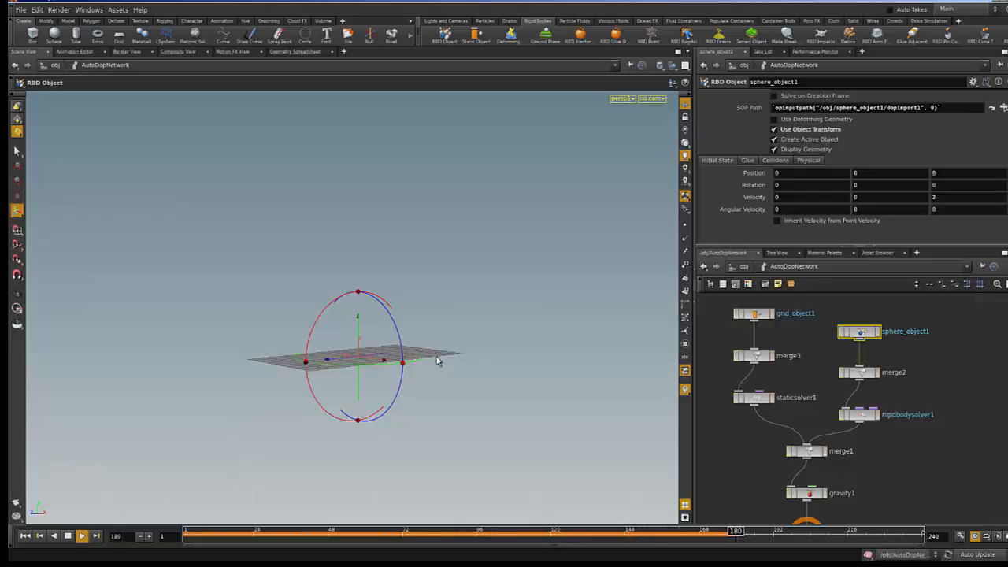
pyautogui.press('Escape')
pyautogui.moveTo(499, 383); pyautogui.dragTo(518, 135)
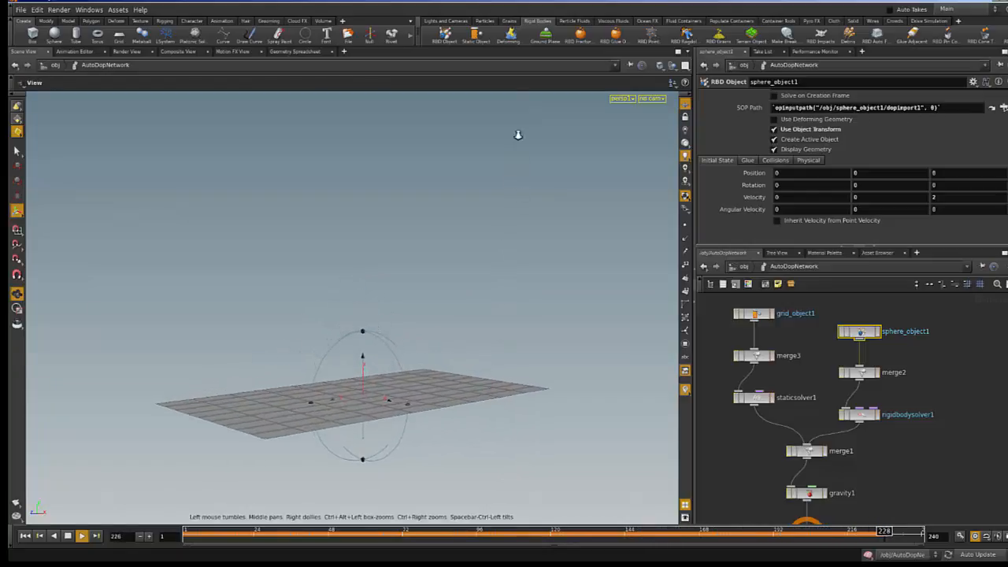
pyautogui.moveTo(518, 135); pyautogui.dragTo(517, 57, button='right')
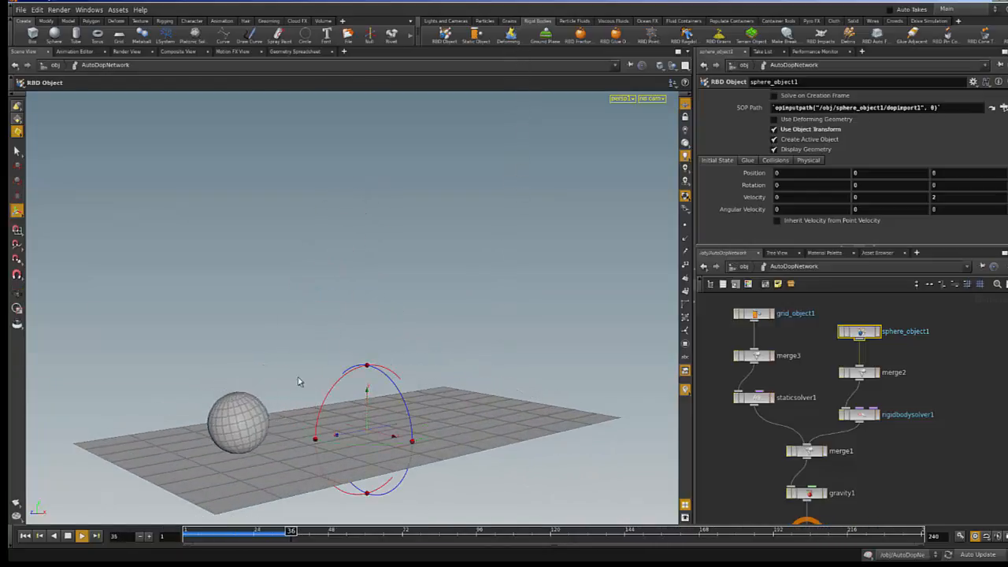